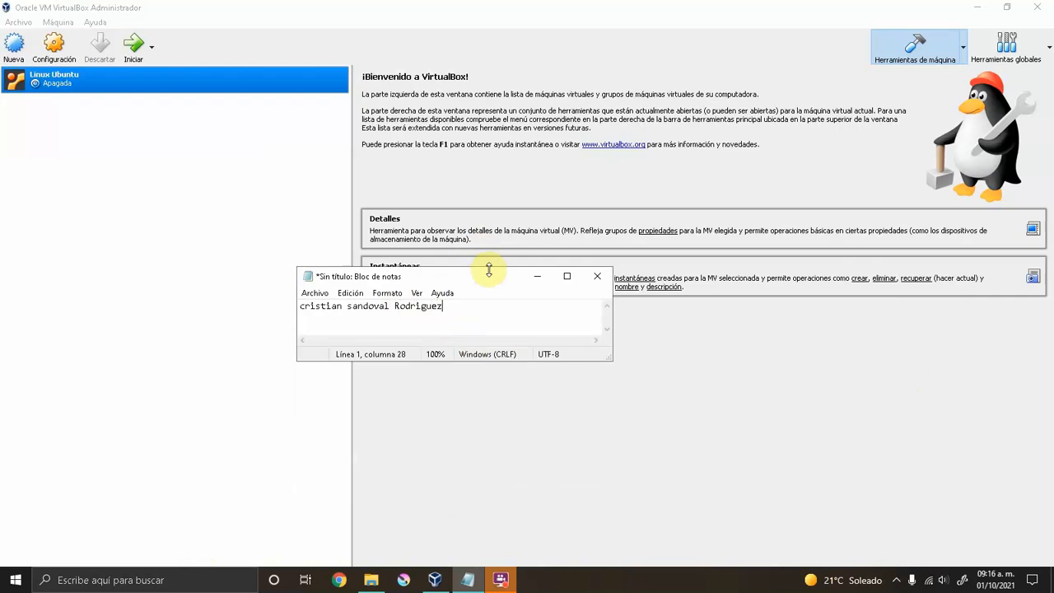
# Move the Notepad note to the lower left, narrow it, and bring VirtualBox to the front.
pyautogui.moveTo(496, 275); pyautogui.dragTo(205, 378)
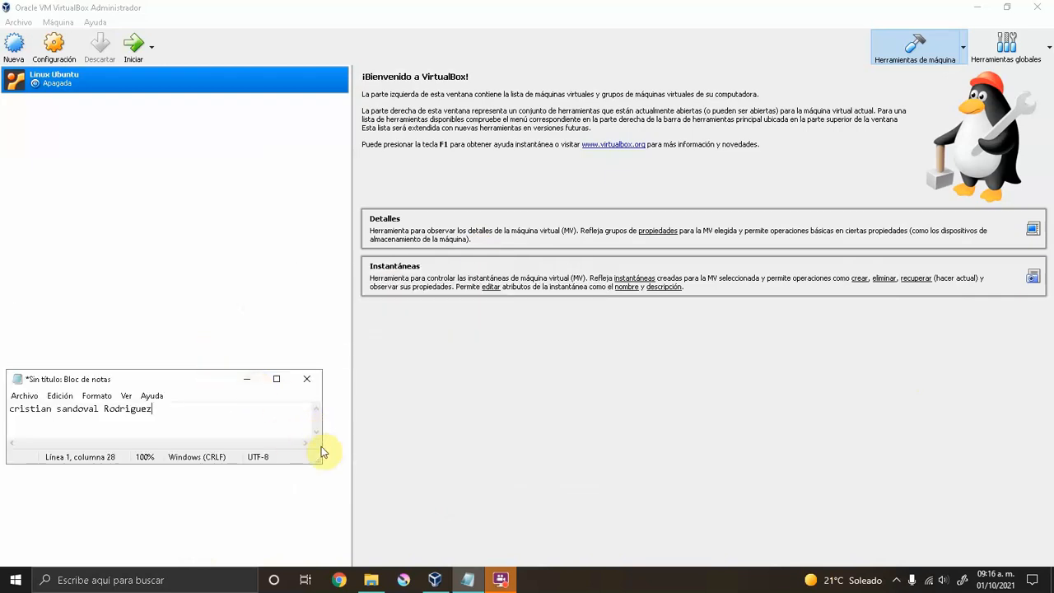
pyautogui.moveTo(322, 437); pyautogui.dragTo(218, 436)
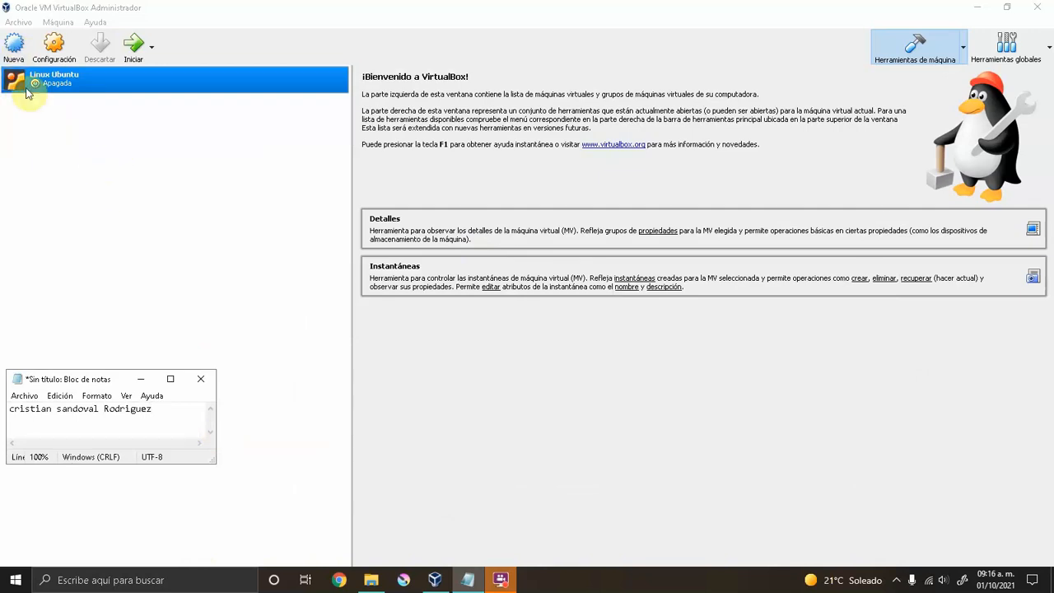
pyautogui.click(6, 50)
# Name the new machine 'Xp' with type Microsoft Windows and version Windows XP (32-bit).
pyautogui.click(6, 50)
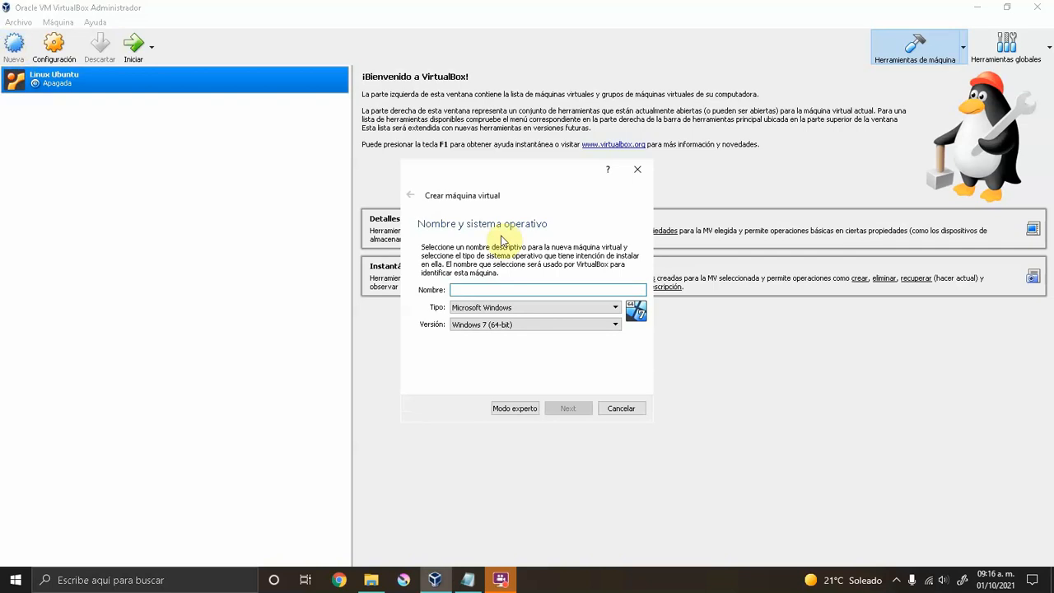
pyautogui.click(479, 291)
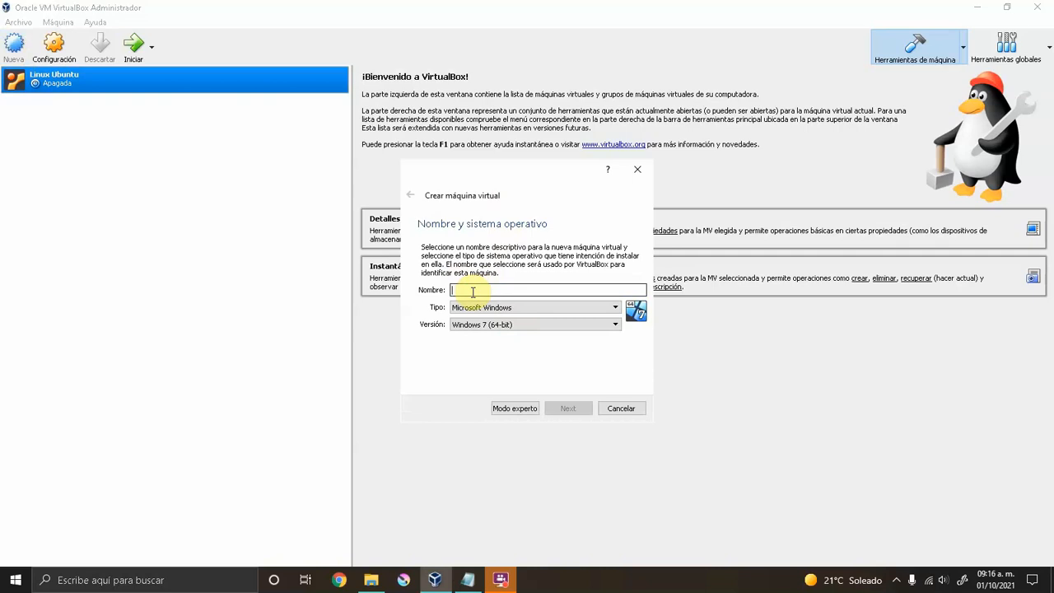
pyautogui.write('Xp_Cristian Sandoval')
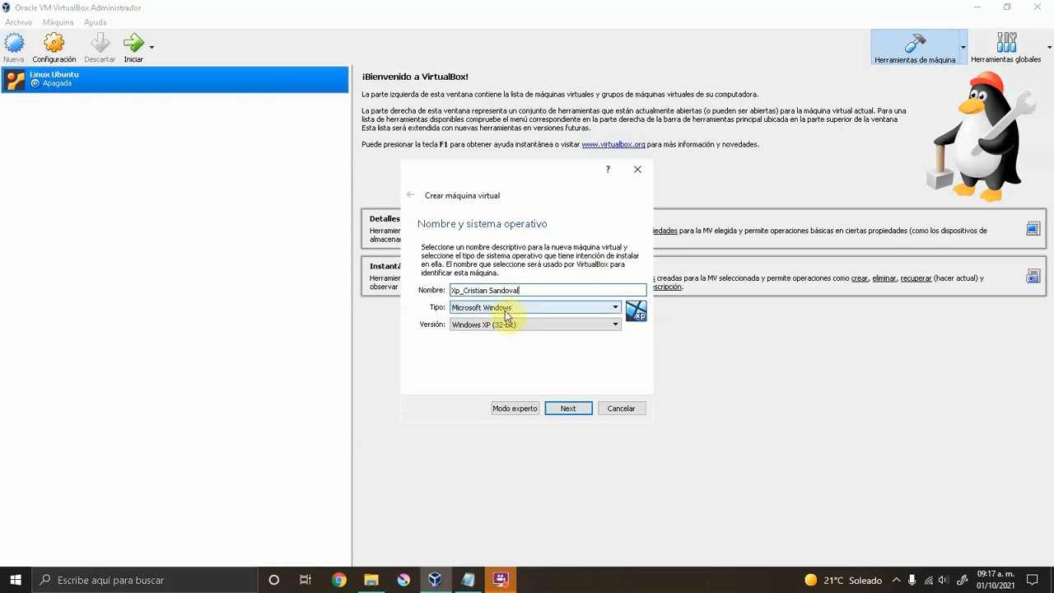
pyautogui.click(500, 310)
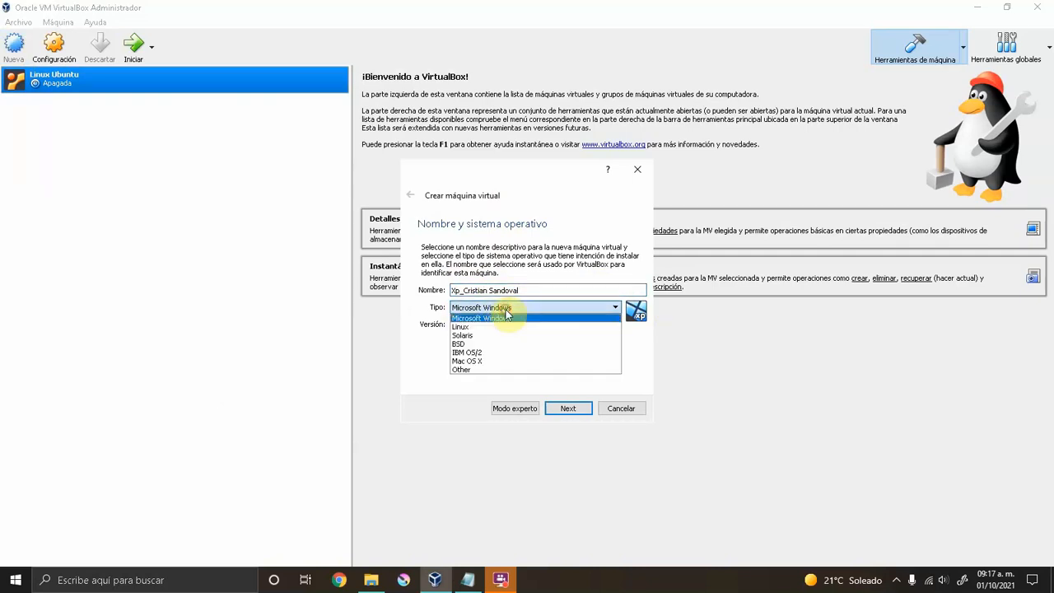
pyautogui.click(476, 320)
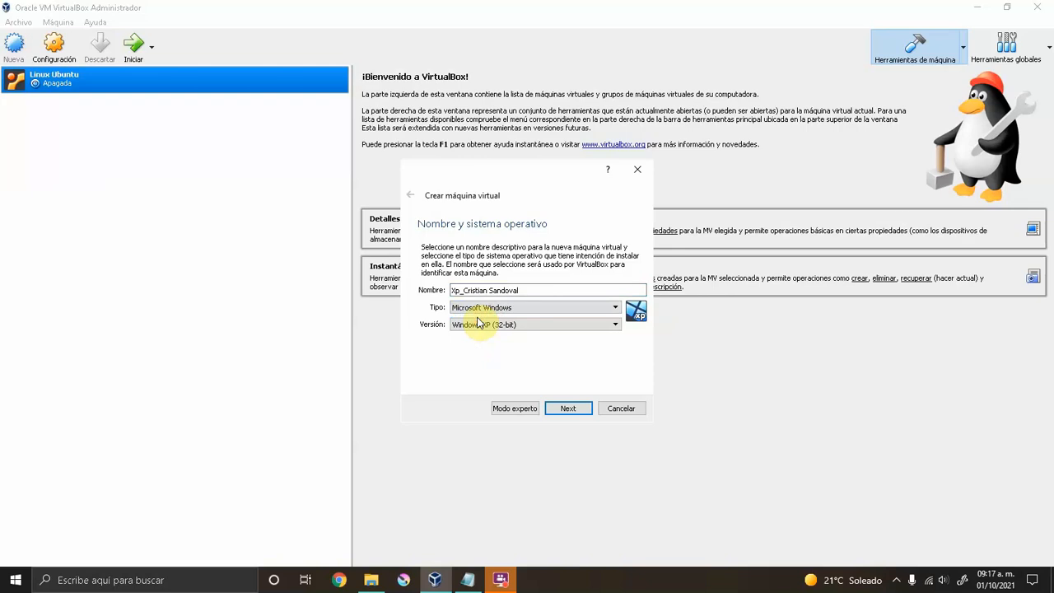
pyautogui.click(519, 323)
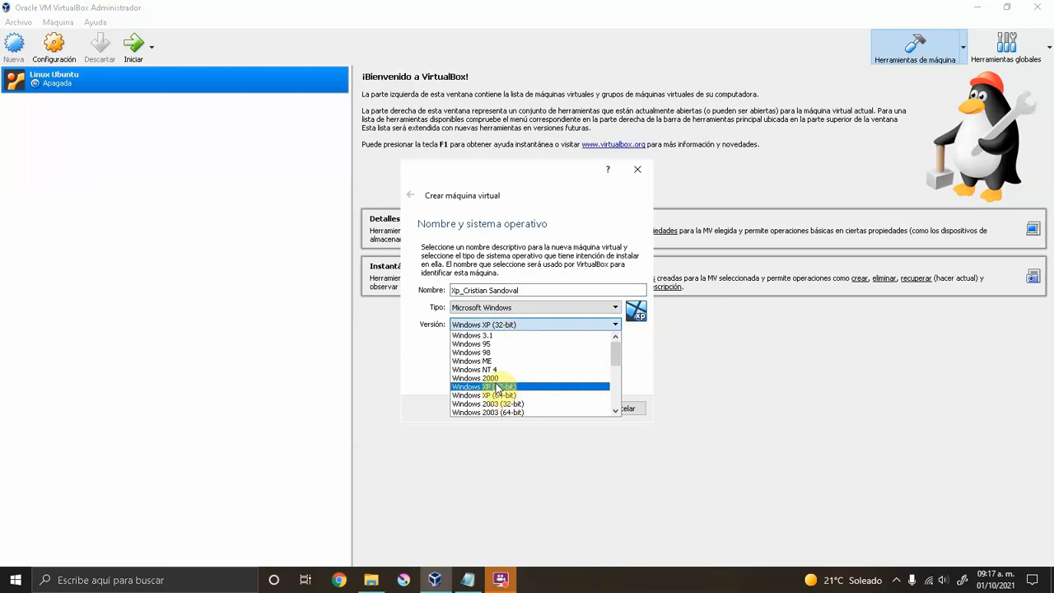
pyautogui.click(499, 387)
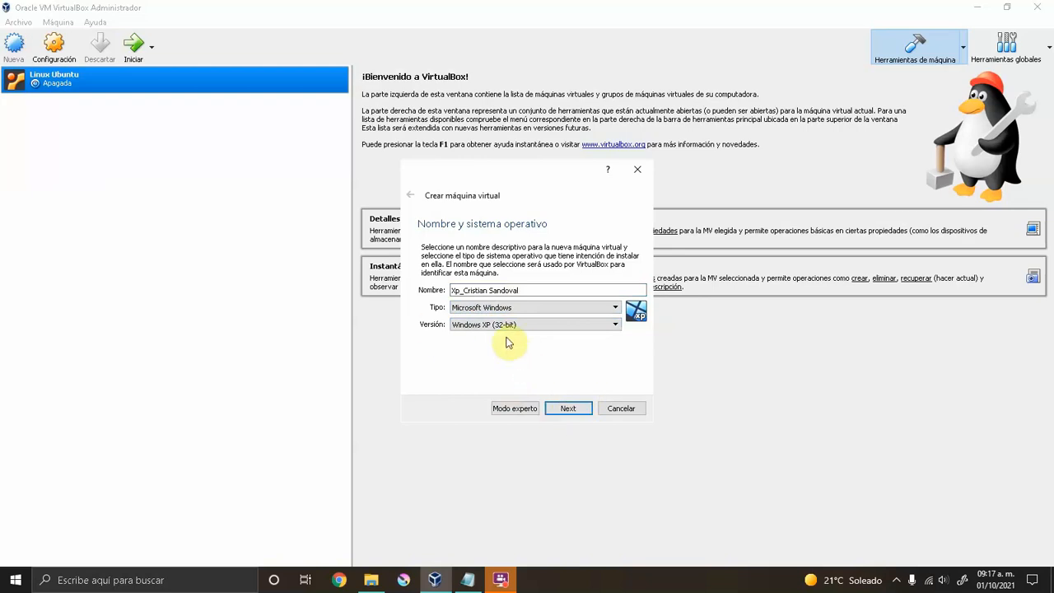
pyautogui.click(566, 409)
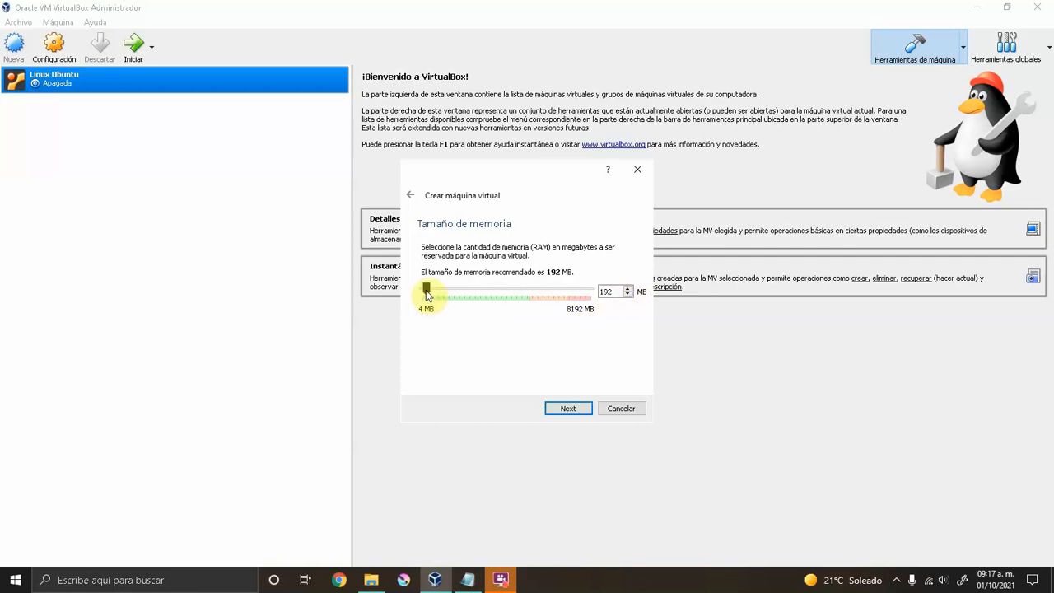
# Set the machine's memory to 2048 MB and continue to the hard disk step.
pyautogui.moveTo(426, 295); pyautogui.dragTo(462, 297)
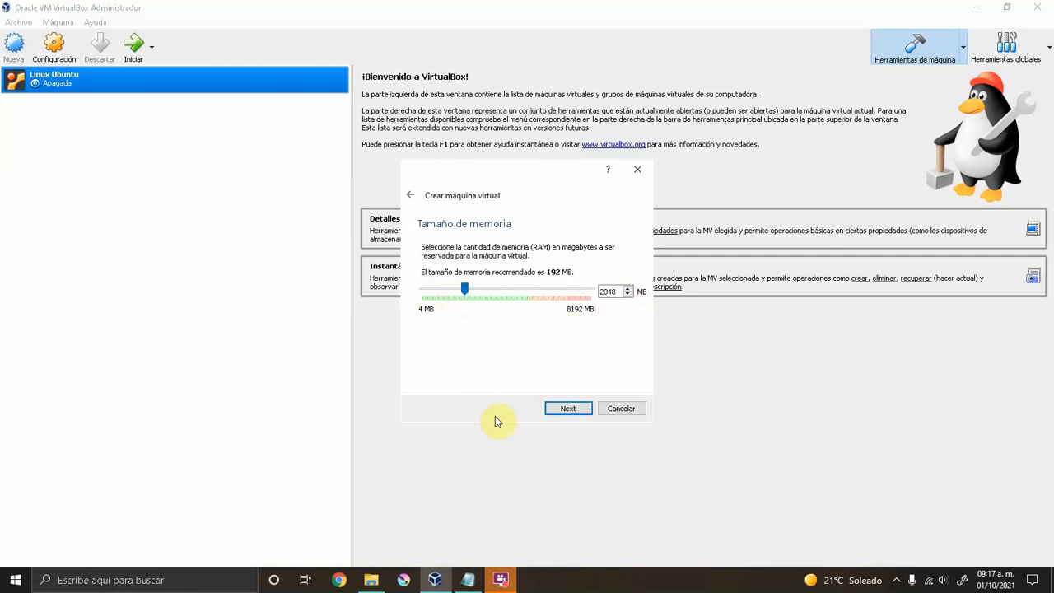
pyautogui.click(567, 410)
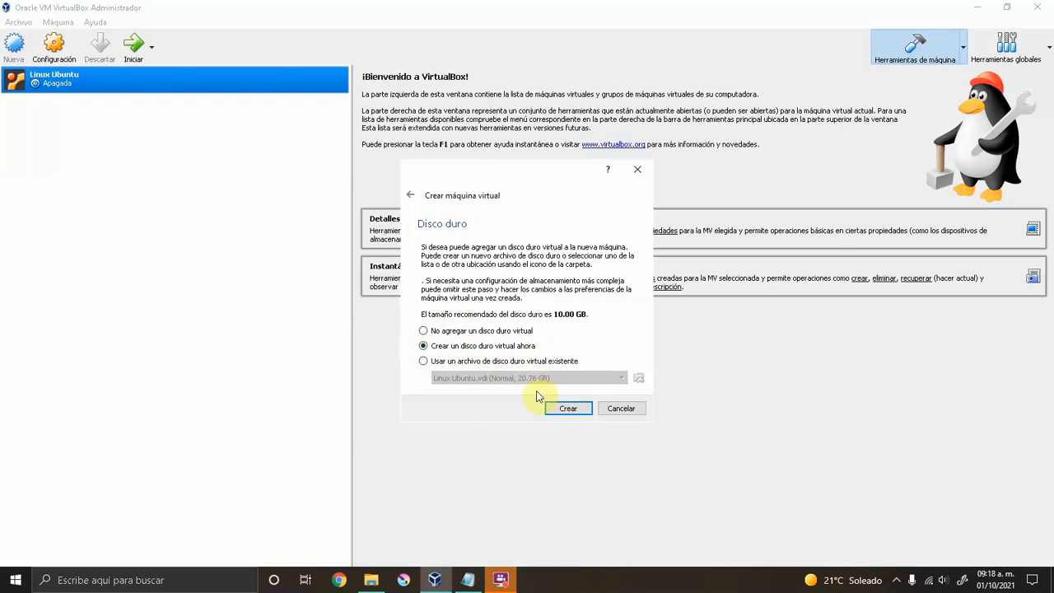
# Create a new VDI virtual hard disk with fixed-size storage.
pyautogui.click(580, 410)
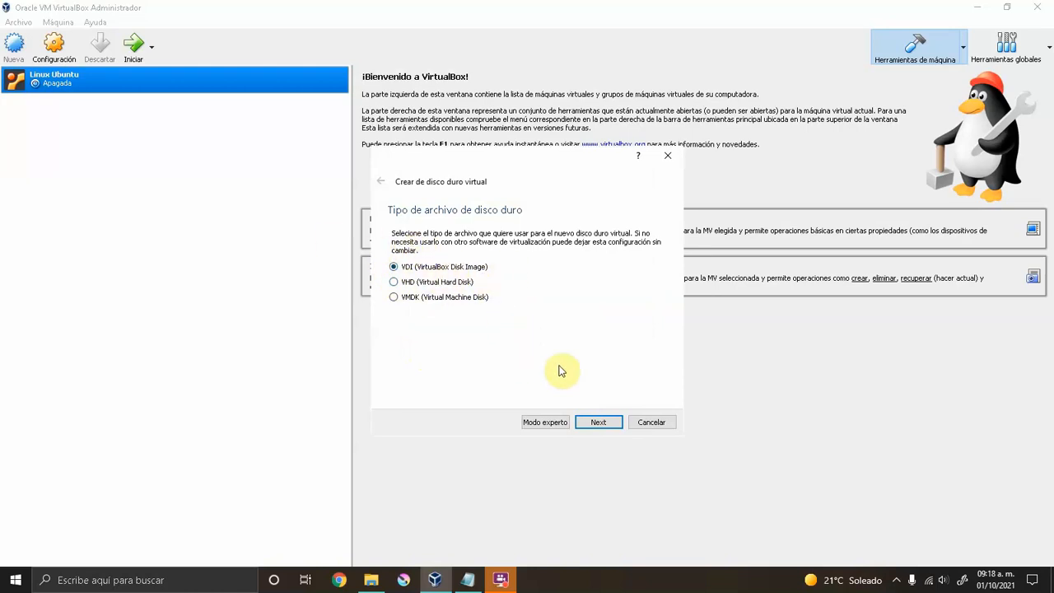
pyautogui.click(598, 422)
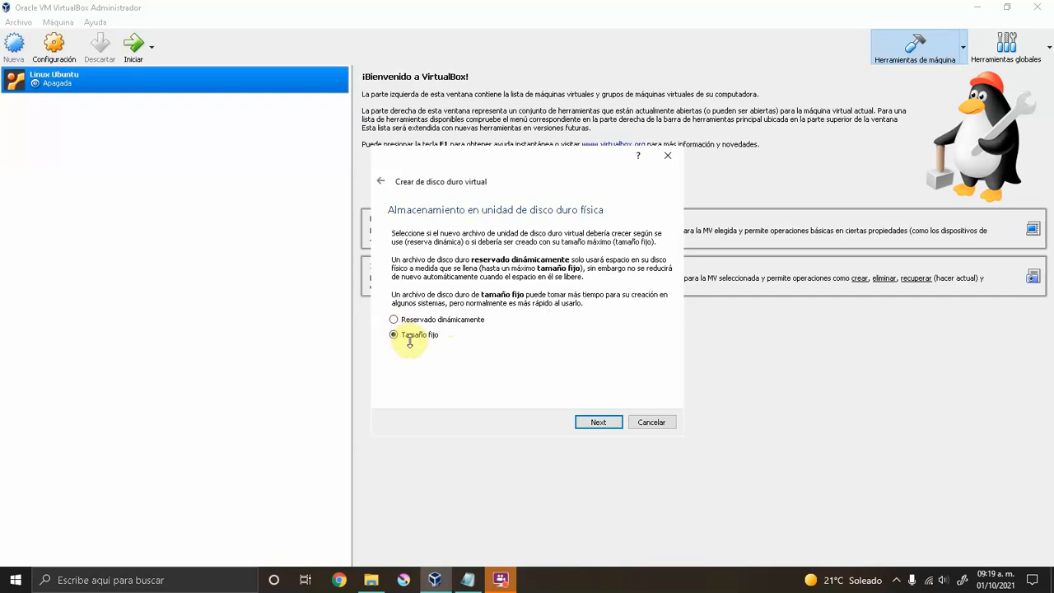
pyautogui.click(598, 423)
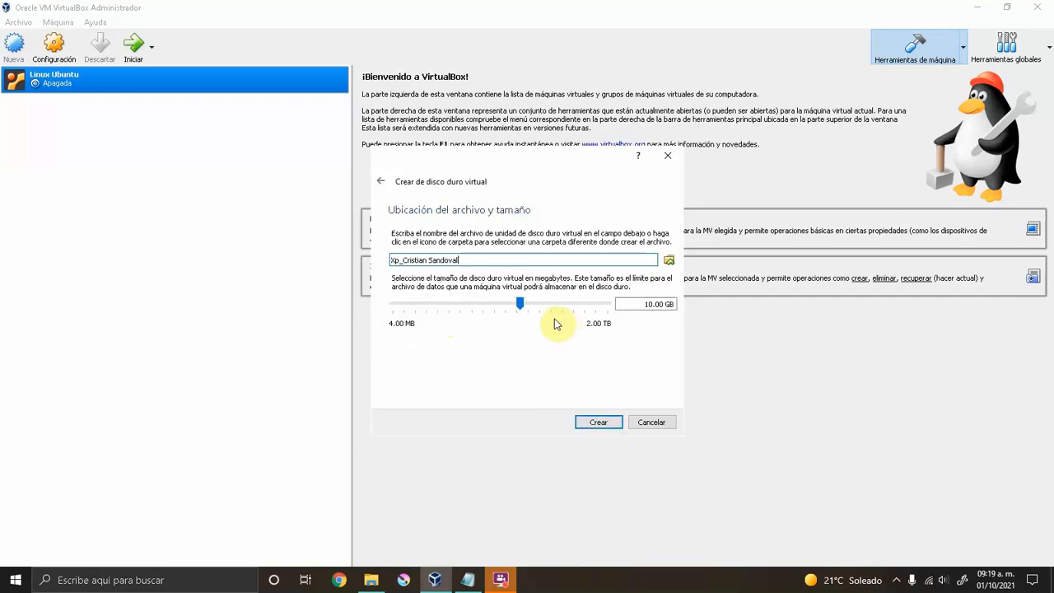
# Size the virtual disk at 25.42 GB and create it.
pyautogui.click(519, 307)
pyautogui.moveTo(524, 310); pyautogui.dragTo(533, 309)
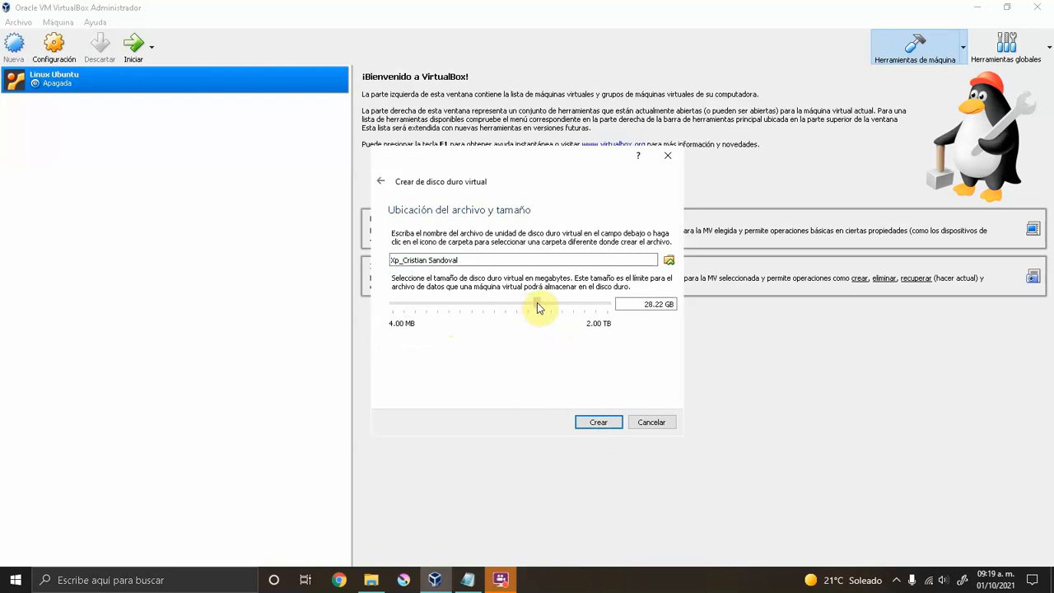
pyautogui.moveTo(535, 308)
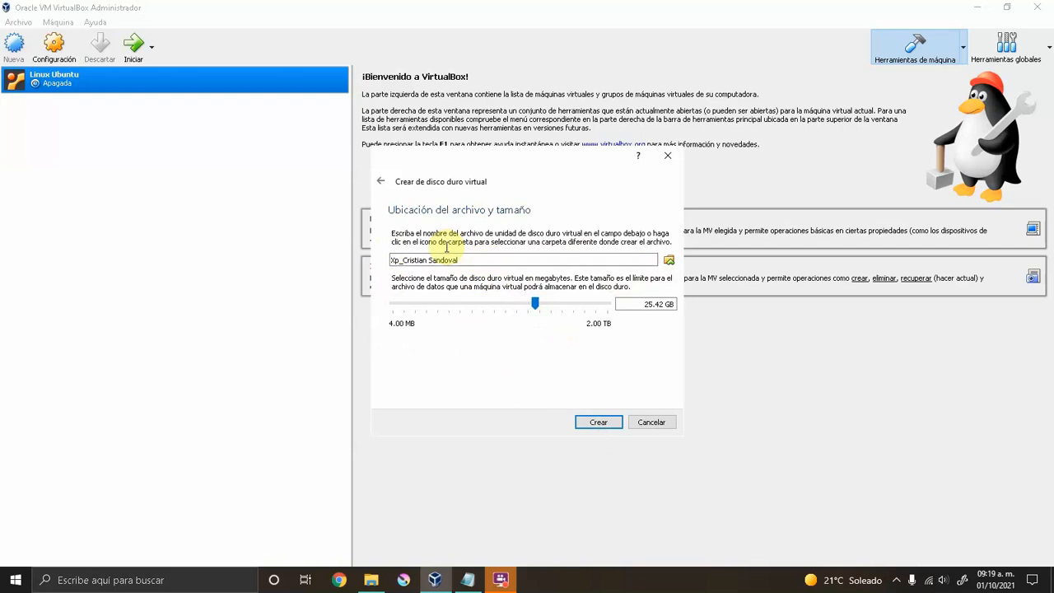
pyautogui.click(400, 260)
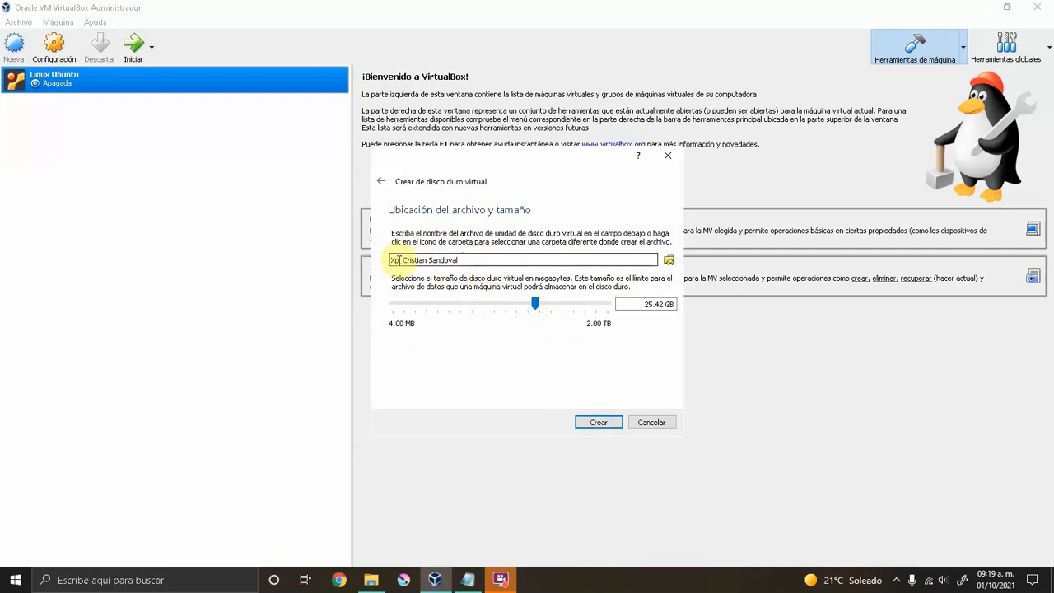
pyautogui.click(599, 423)
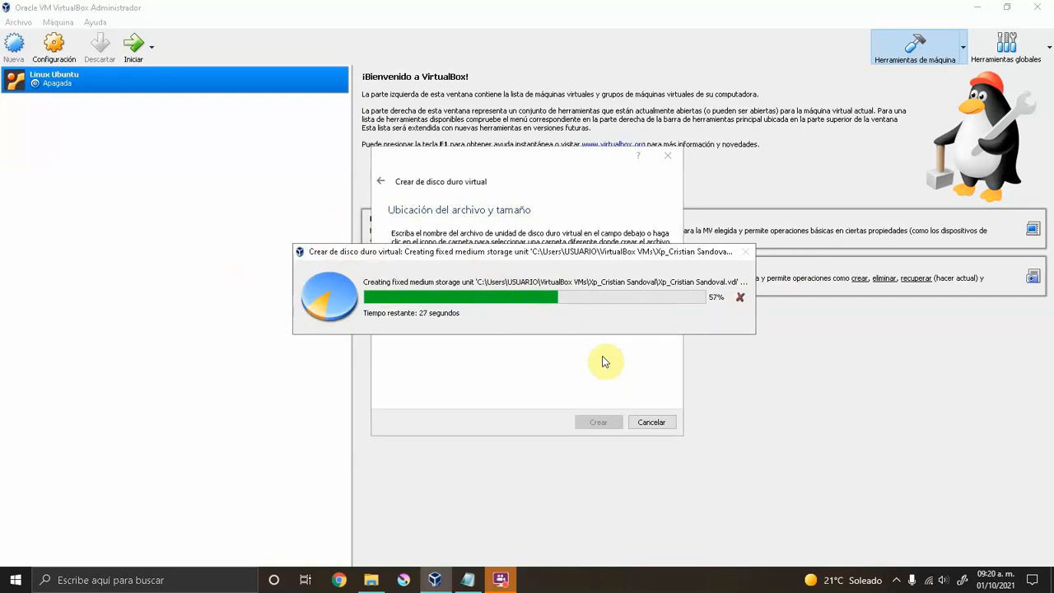
# Reposition the Notepad note beside the progress window while the fixed disk is created.
pyautogui.click(468, 579)
pyautogui.moveTo(93, 386); pyautogui.dragTo(156, 258)
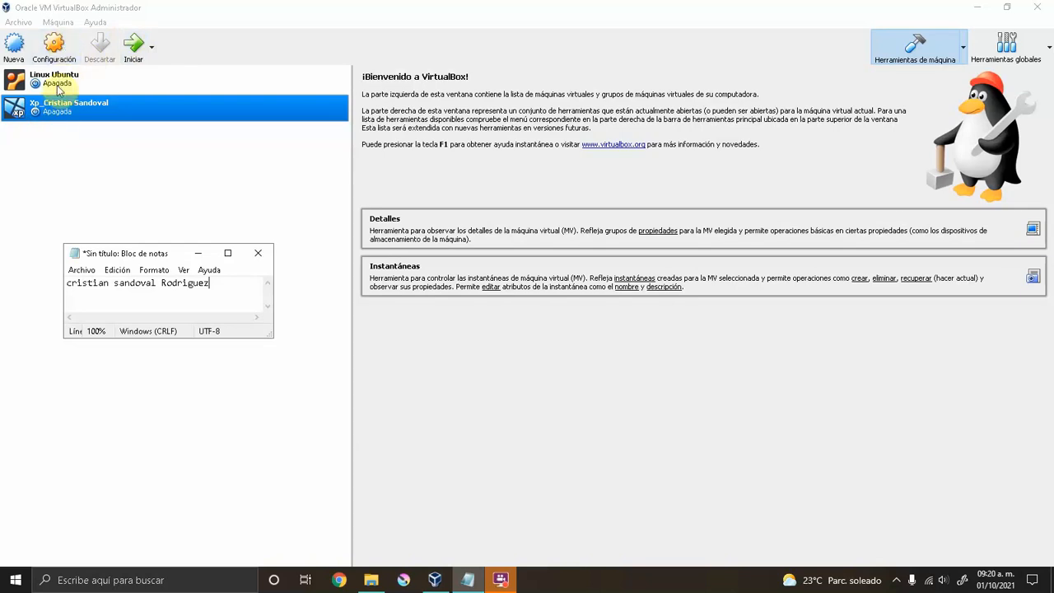
# Raise the XP machine's video memory to 52 MB in its display settings.
pyautogui.click(55, 49)
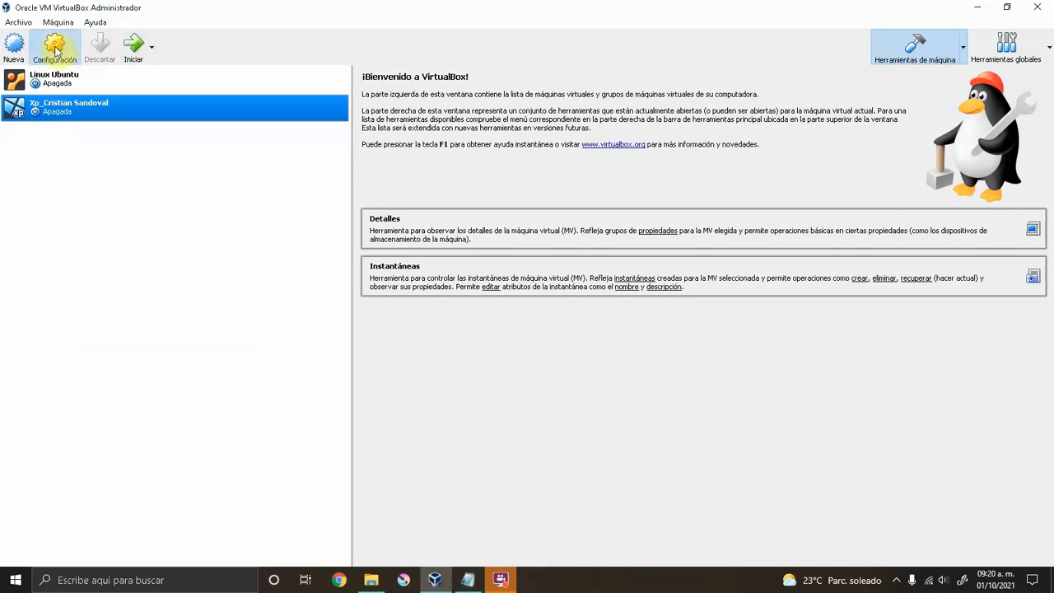
pyautogui.click(55, 49)
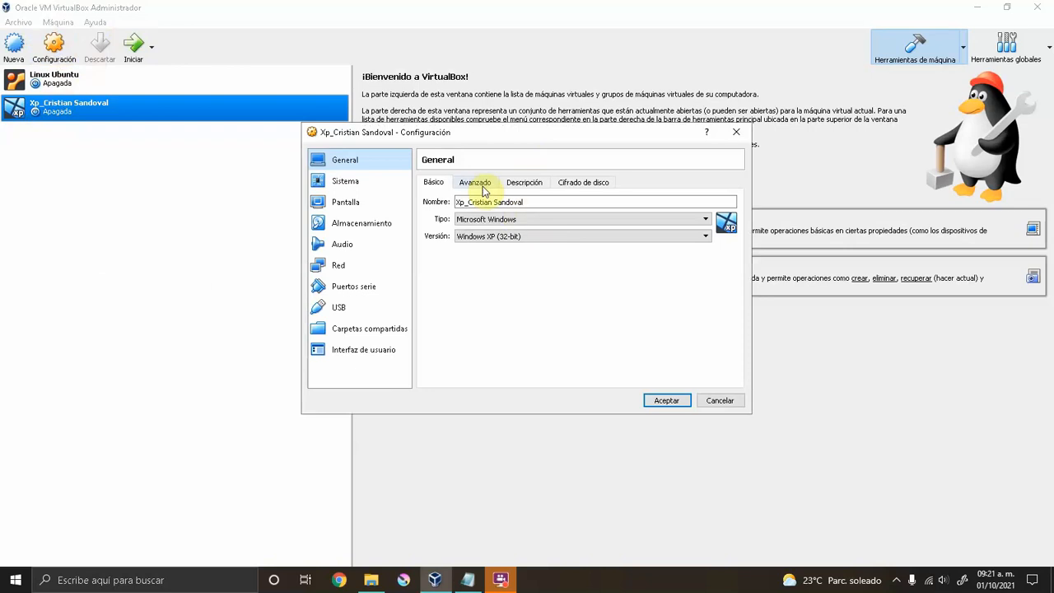
pyautogui.click(349, 202)
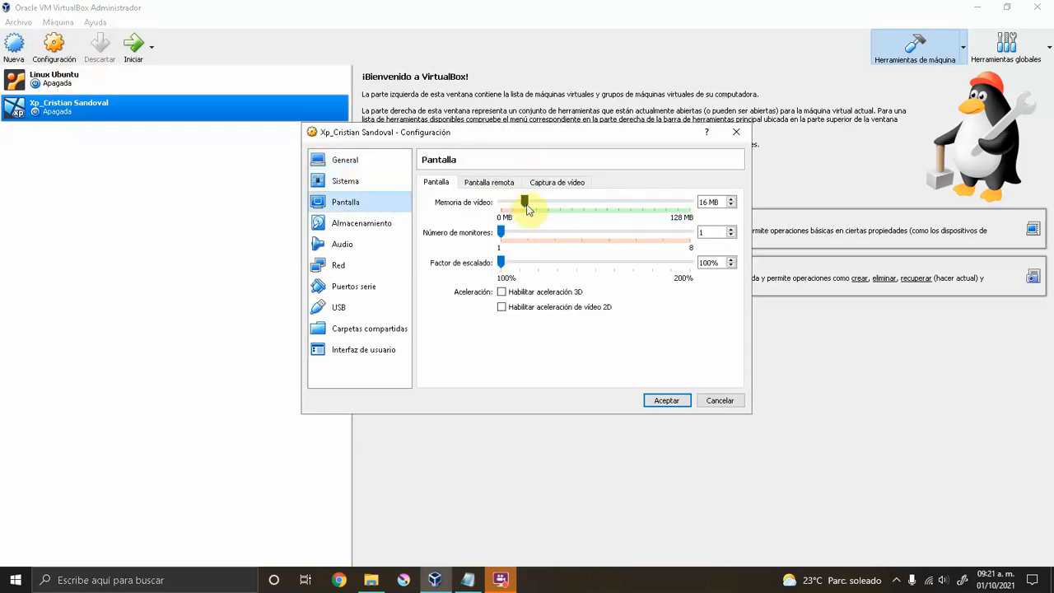
pyautogui.click(527, 205)
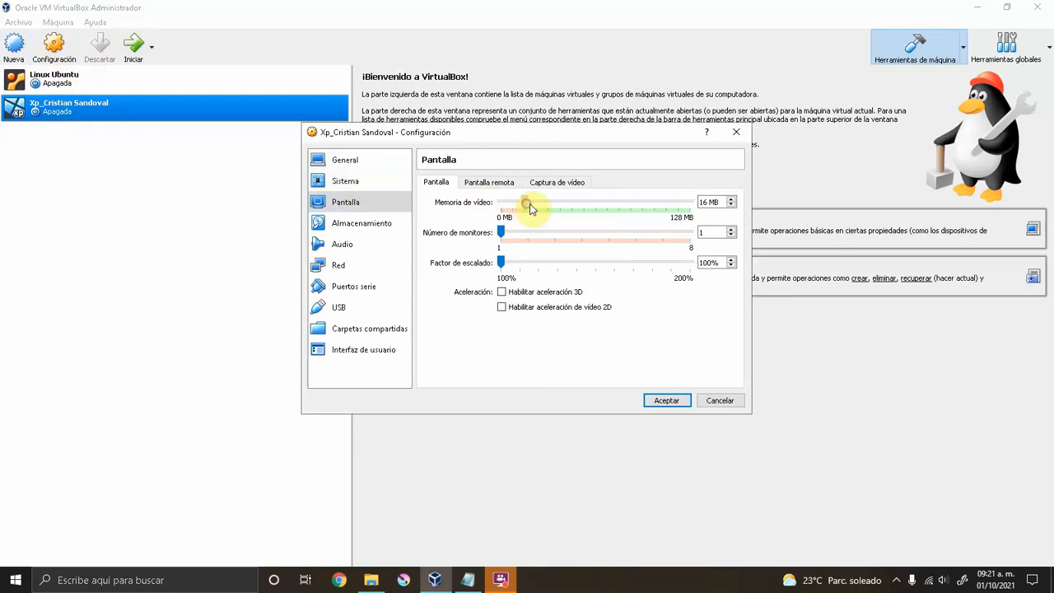
pyautogui.moveTo(549, 205); pyautogui.dragTo(568, 206)
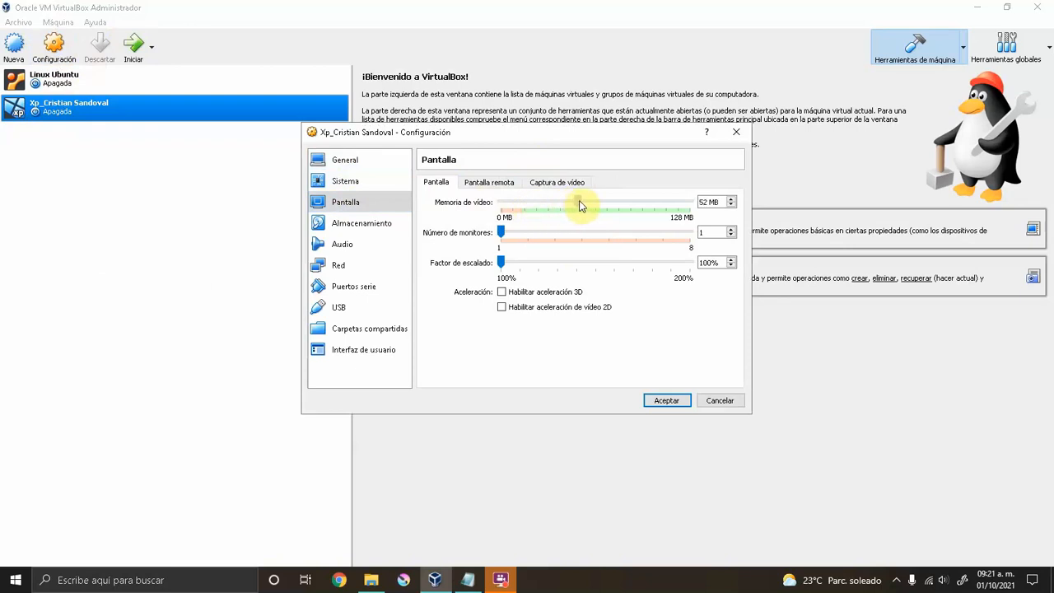
# Keep the network adapter on NAT, review USB, and save the settings.
pyautogui.click(344, 271)
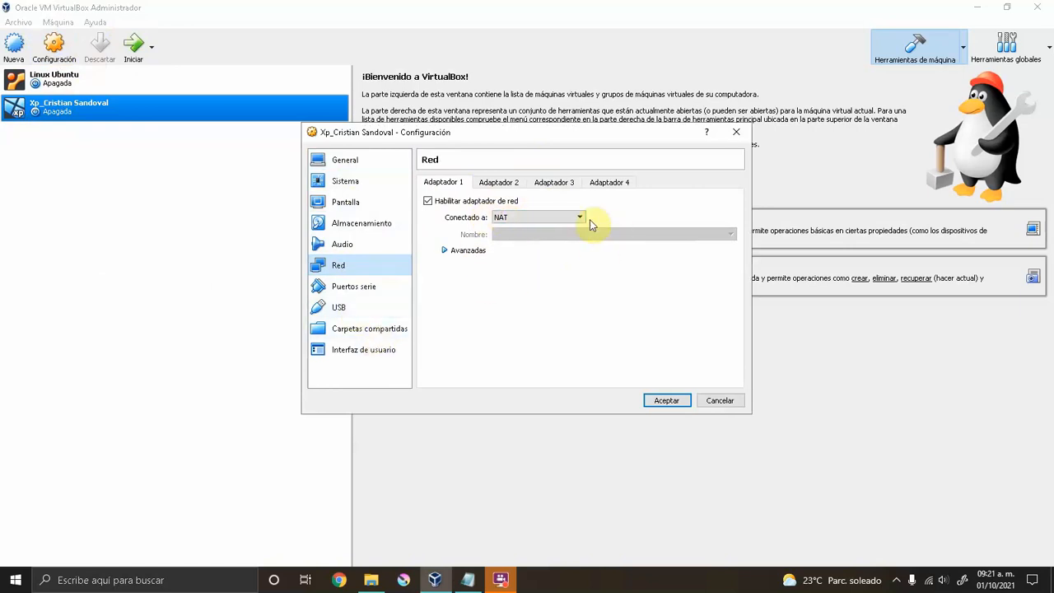
pyautogui.click(575, 218)
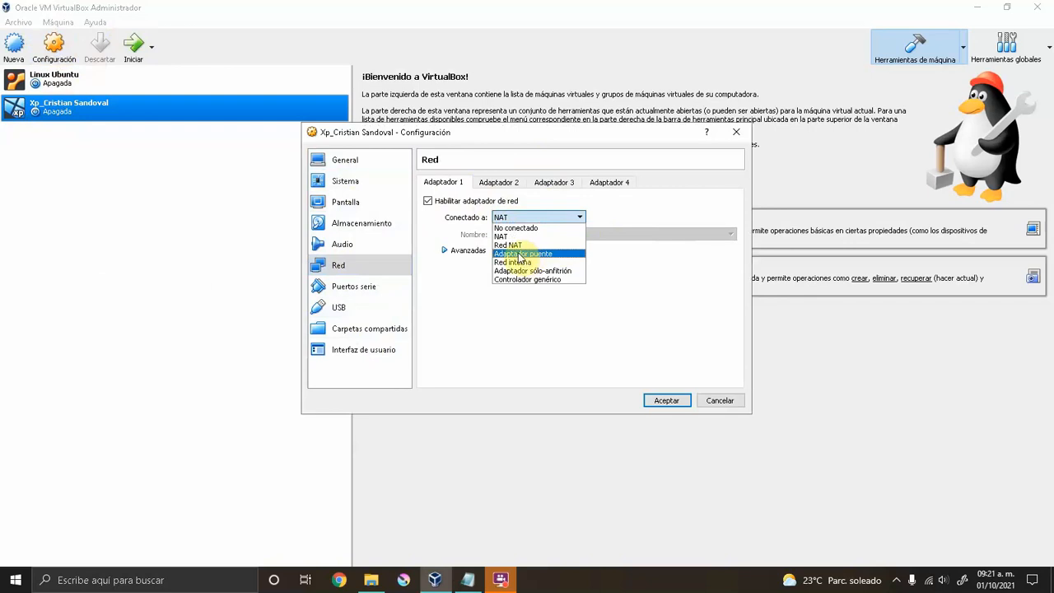
pyautogui.click(513, 311)
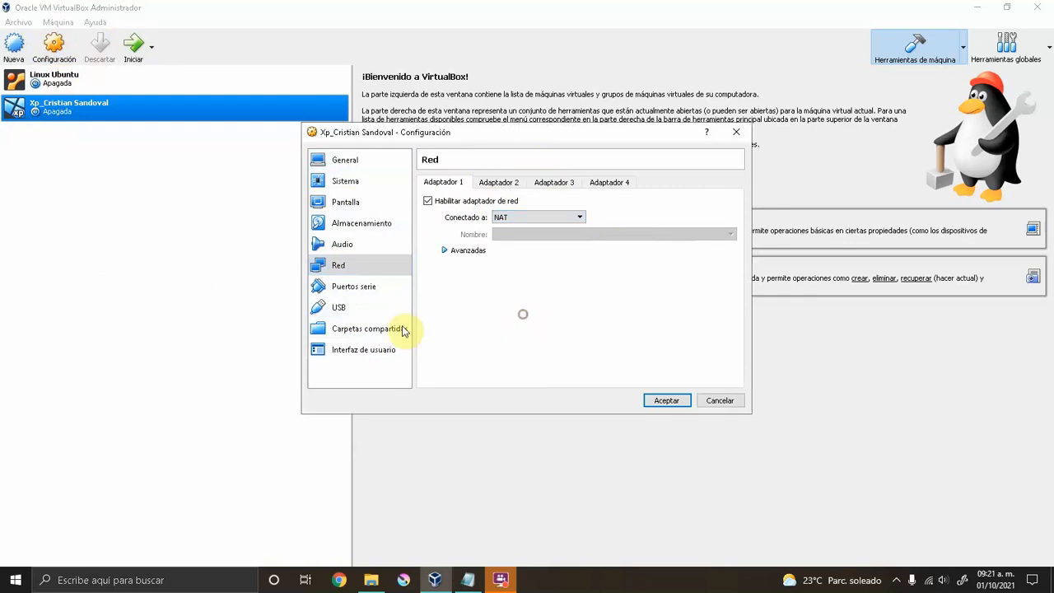
pyautogui.click(347, 316)
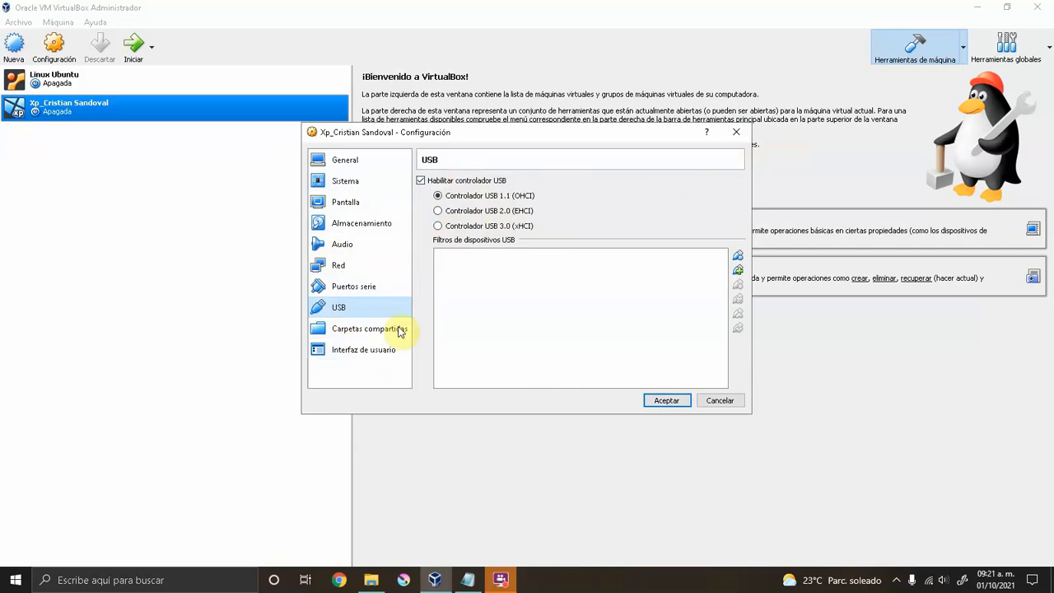
pyautogui.click(680, 399)
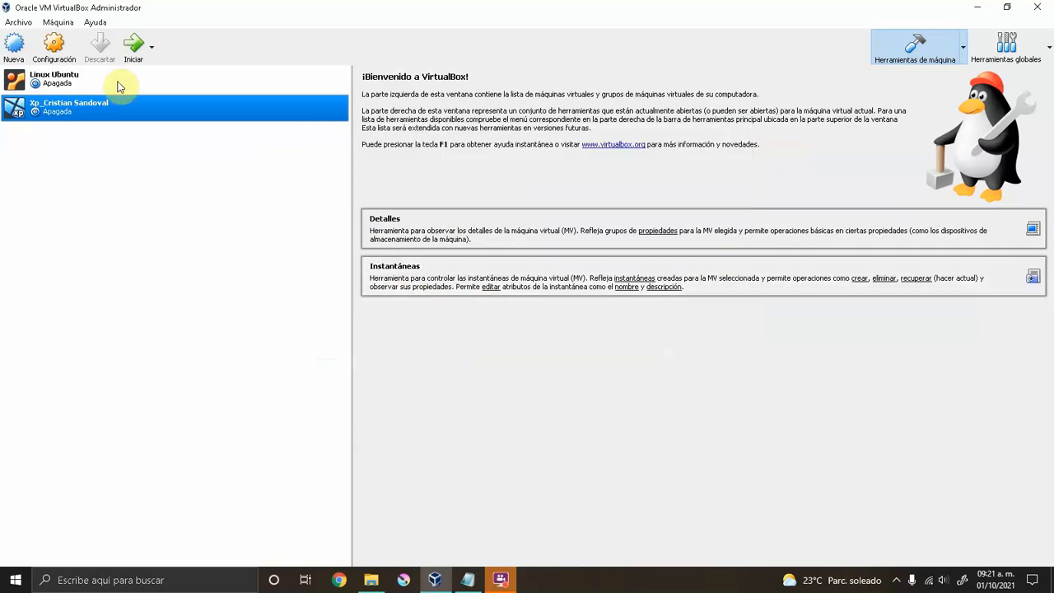
# Start the VM from the Windows XP Professional ISO in Escritorio > Windows XP SP3 32 BITS. WINDROID.
pyautogui.click(137, 51)
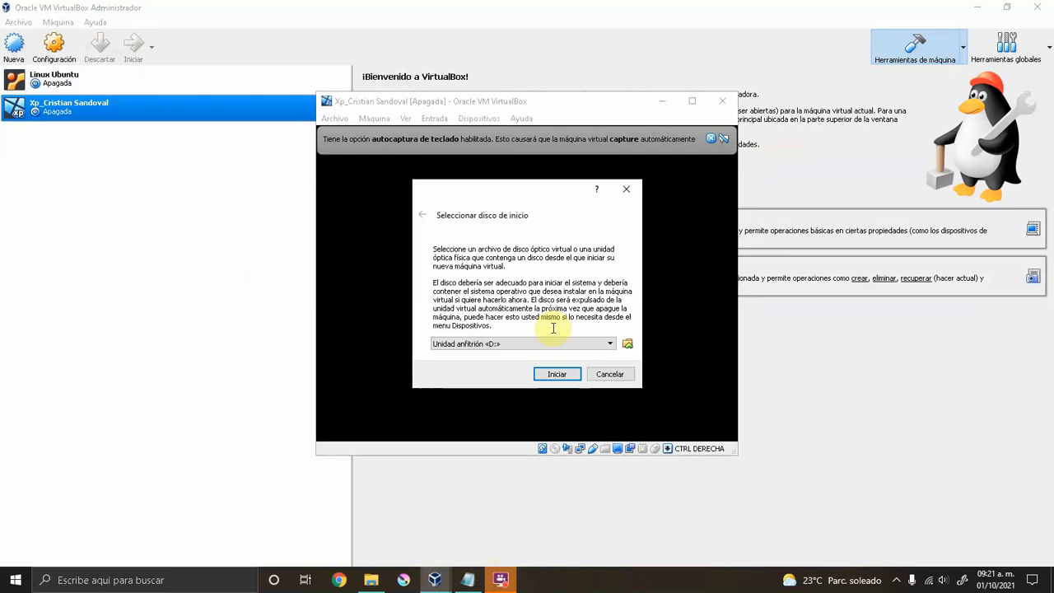
pyautogui.click(627, 348)
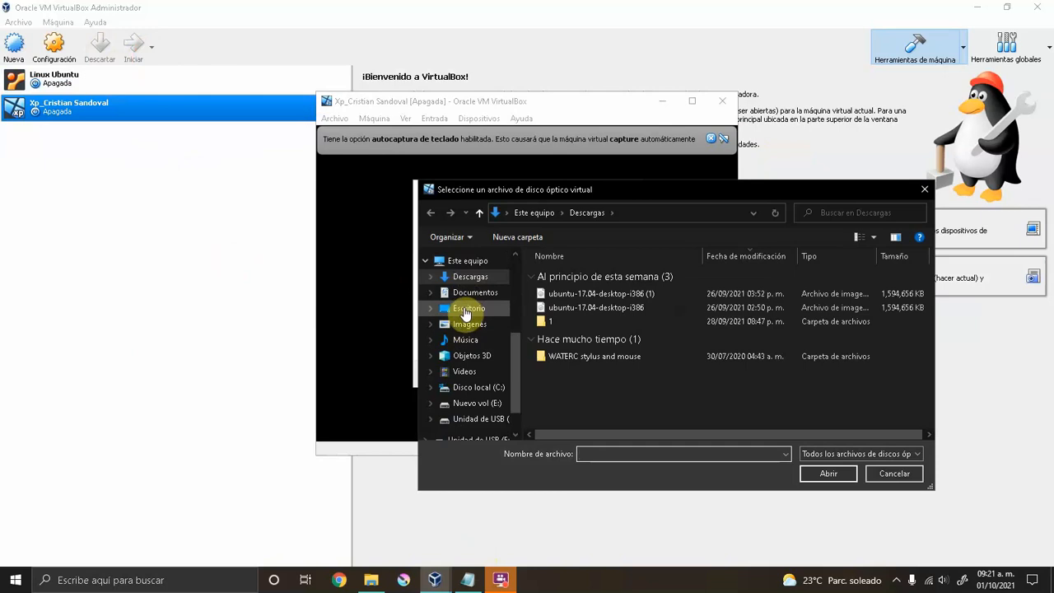
pyautogui.click(466, 309)
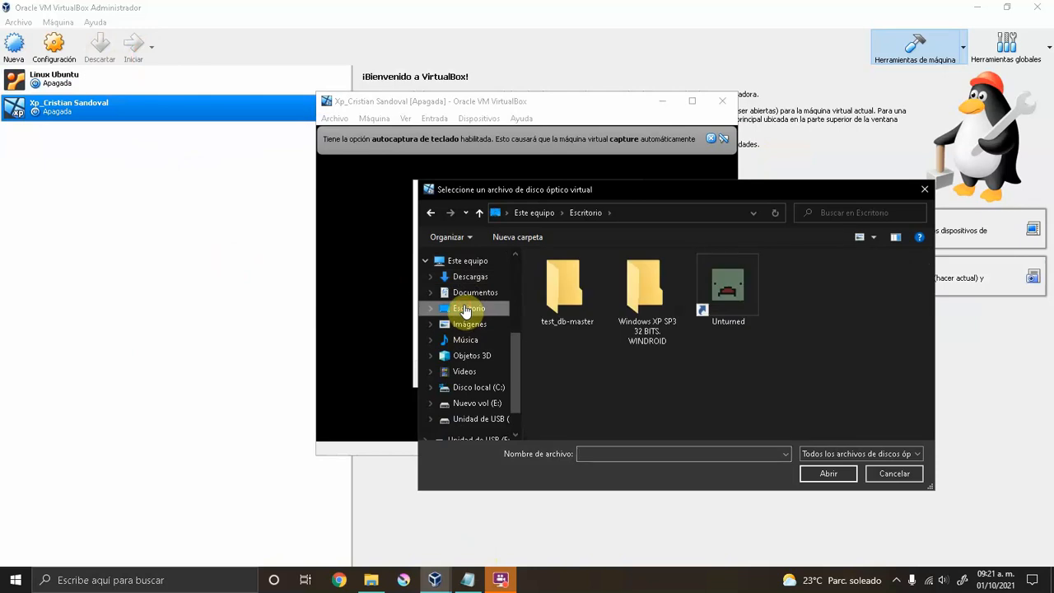
pyautogui.doubleClick(645, 300)
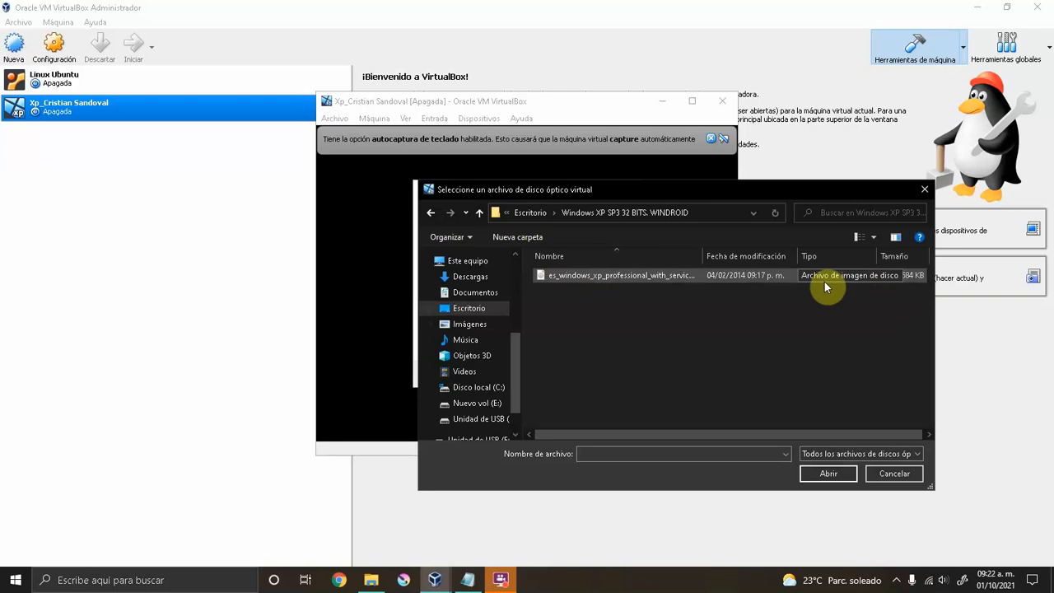
pyautogui.click(631, 276)
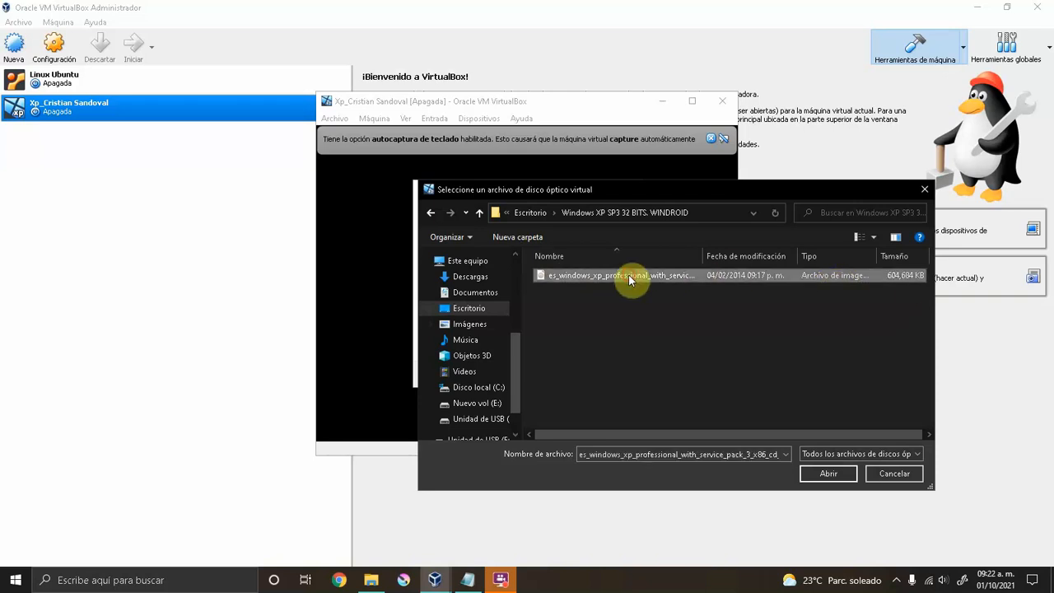
pyautogui.click(830, 476)
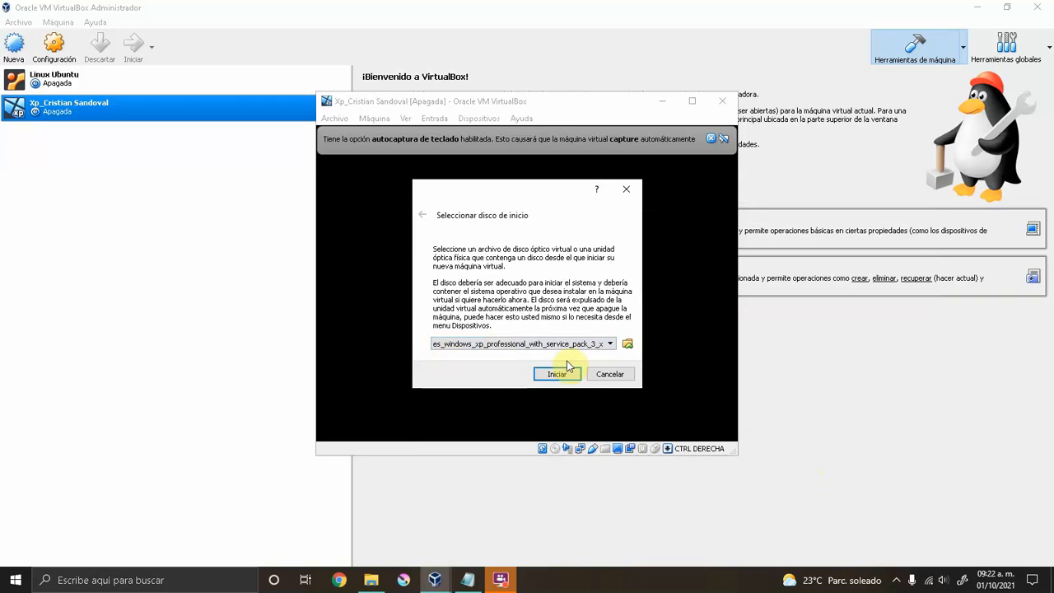
pyautogui.click(546, 375)
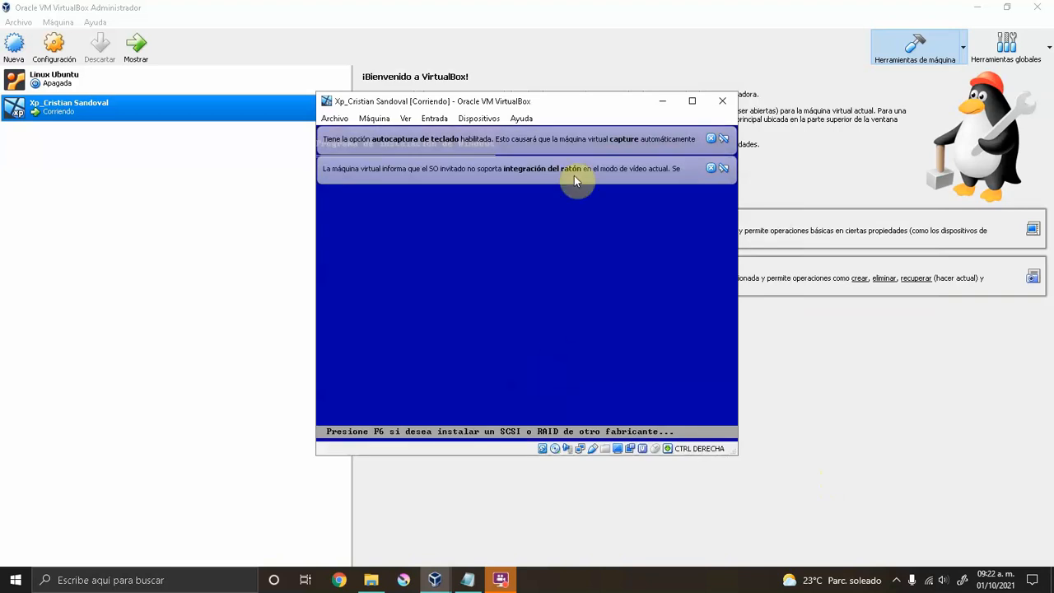
# Dismiss the keyboard autocapture and mouse integration notice bars while XP setup loads.
pyautogui.click(710, 168)
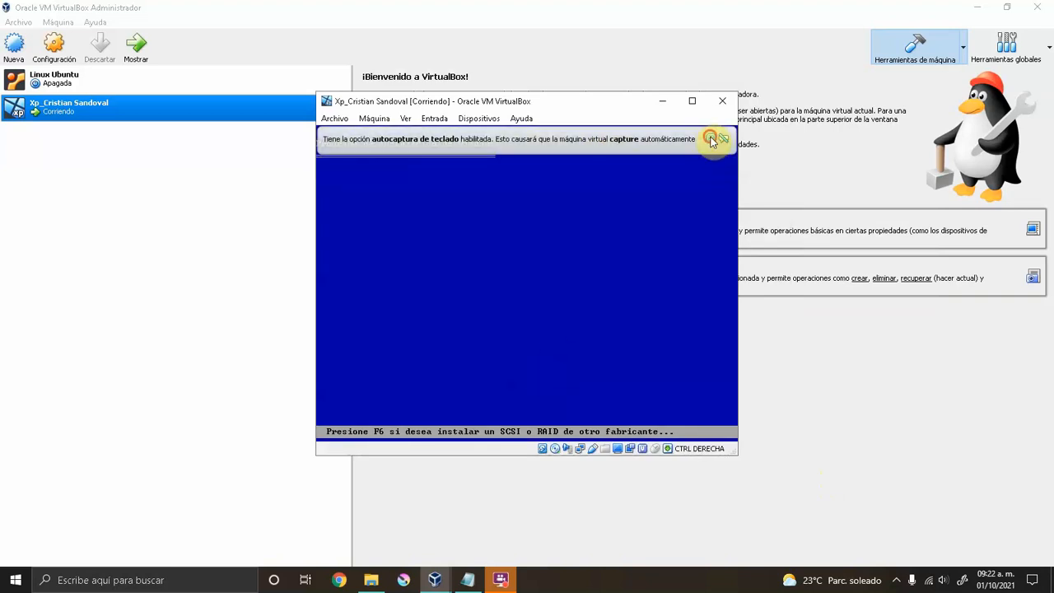
pyautogui.click(710, 137)
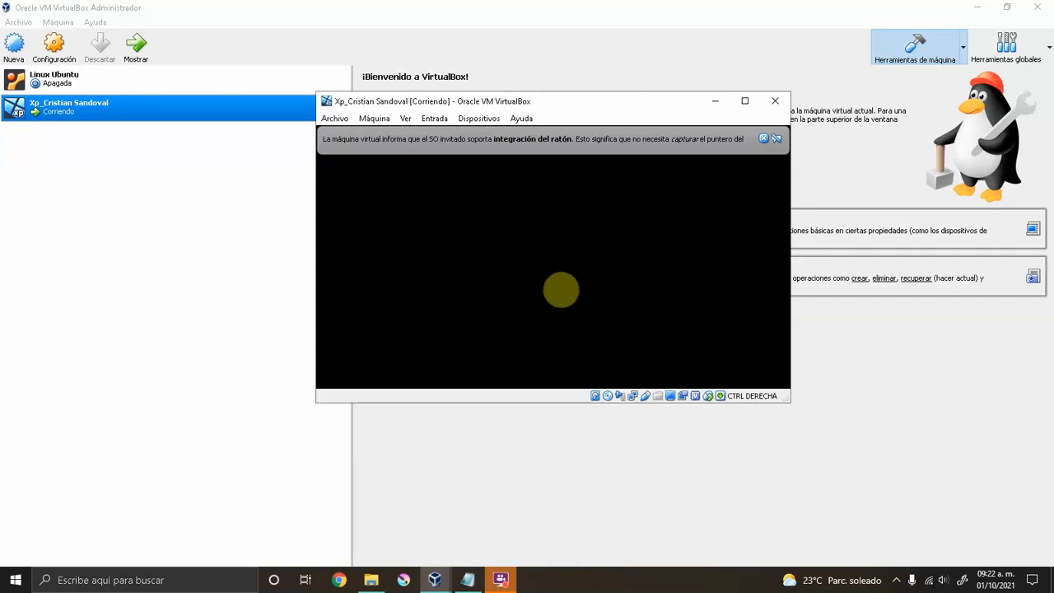
pyautogui.click(763, 138)
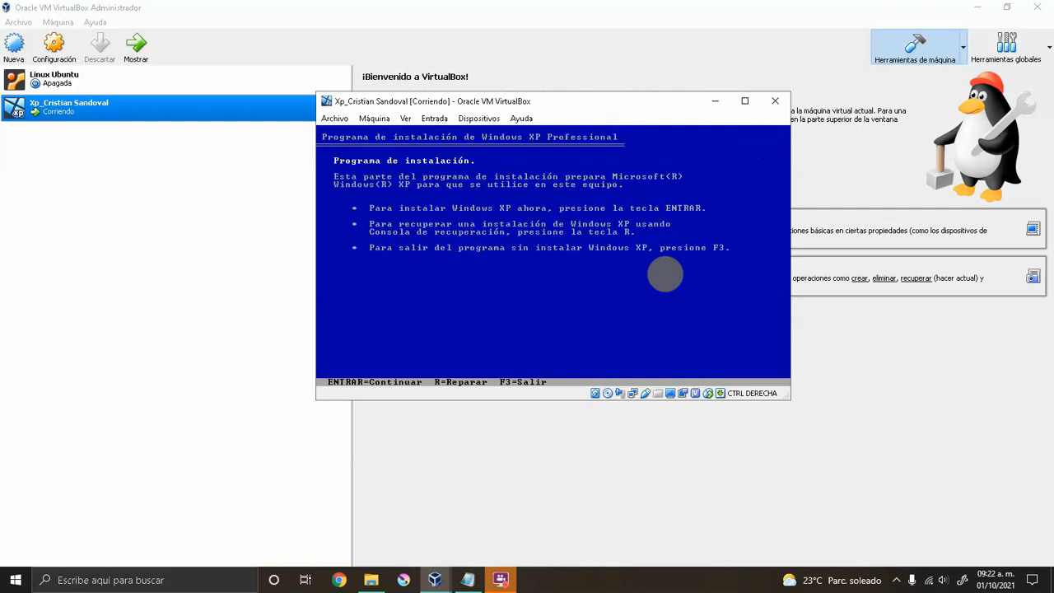
# Choose to install Windows XP and accept the licence agreement with F8.
pyautogui.press('Return')
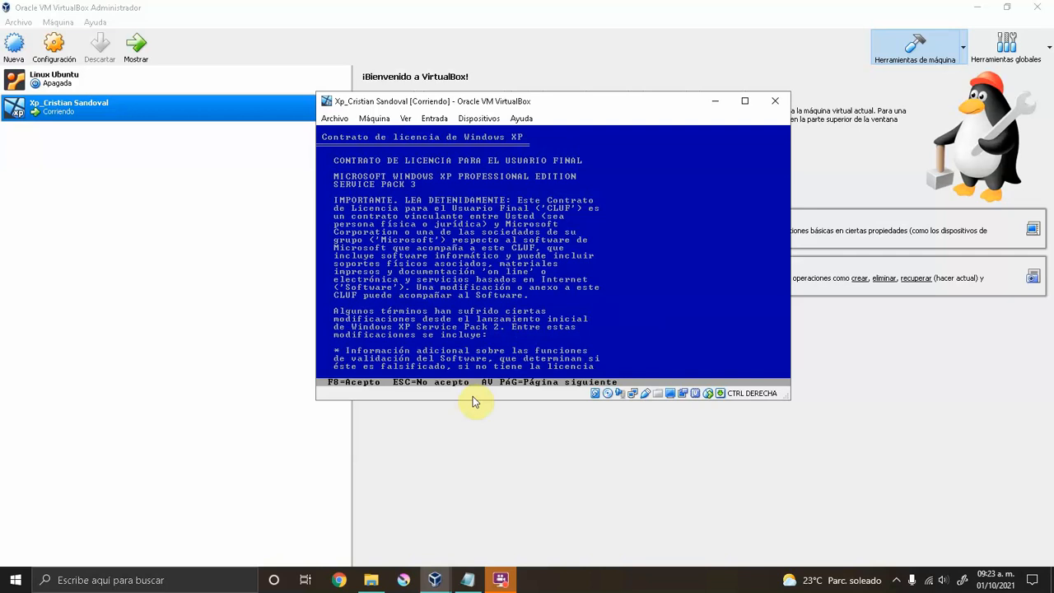
pyautogui.press('F8')
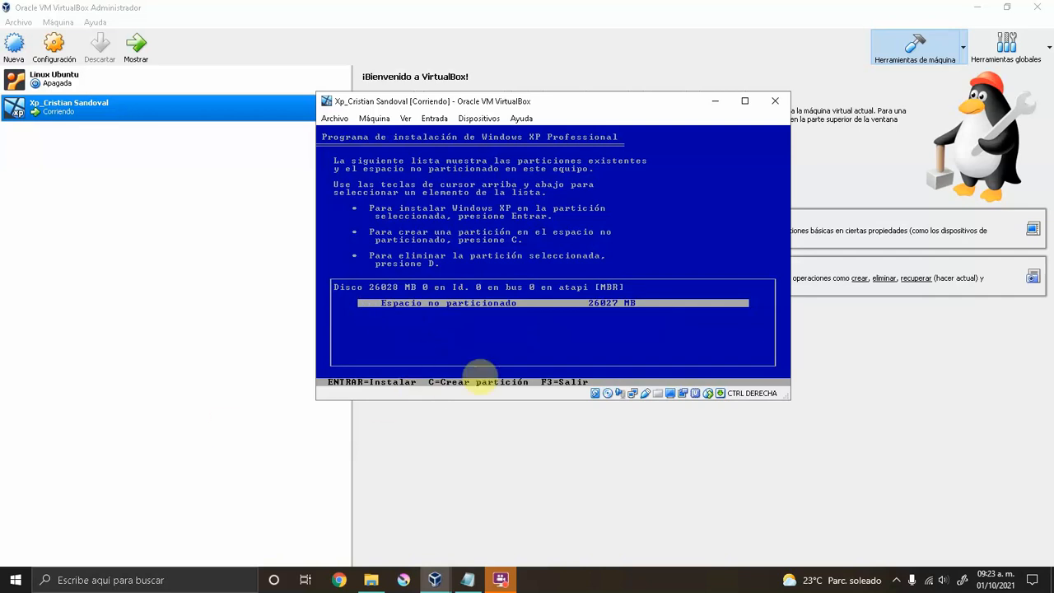
# Confirm creating the XP partition in the unpartitioned disk space.
pyautogui.press('Return')
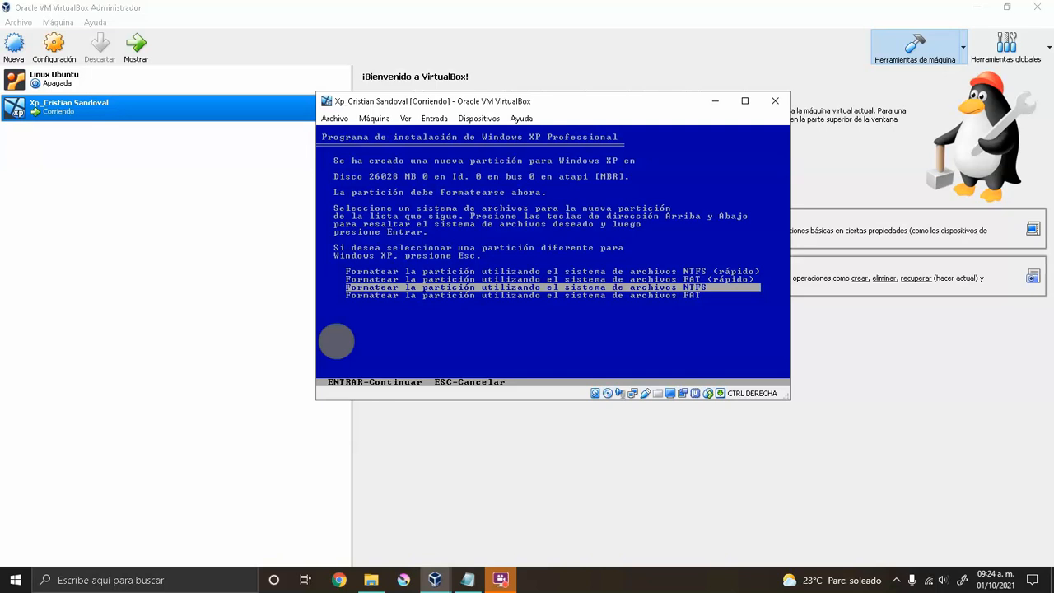
# Format the new partition with NTFS so setup starts copying installation files.
pyautogui.press('Return')
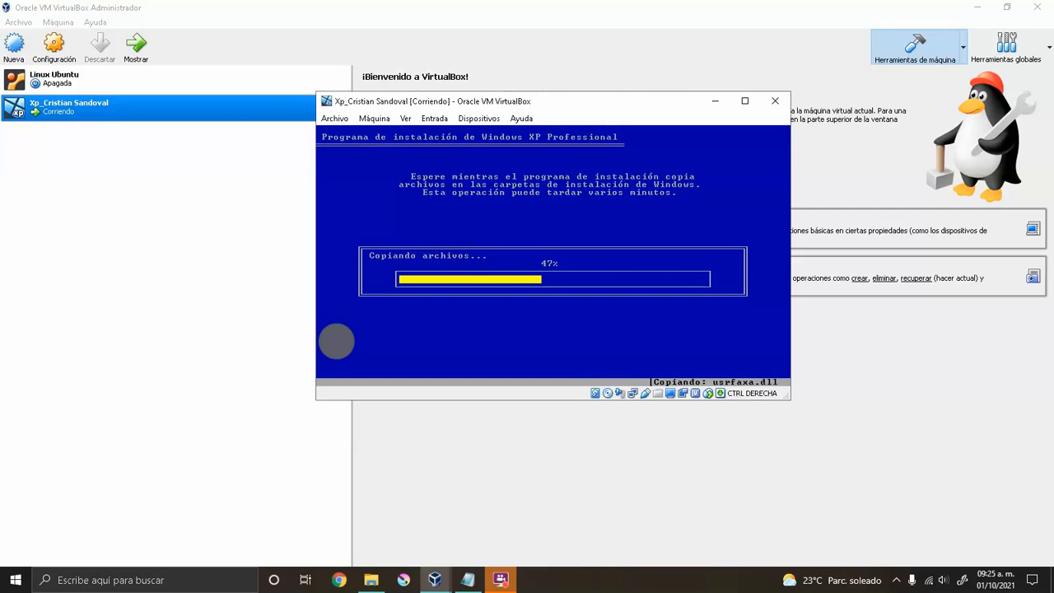
# Bring the Notepad notes to the front while XP setup finishes copying files.
pyautogui.moveTo(500, 583)
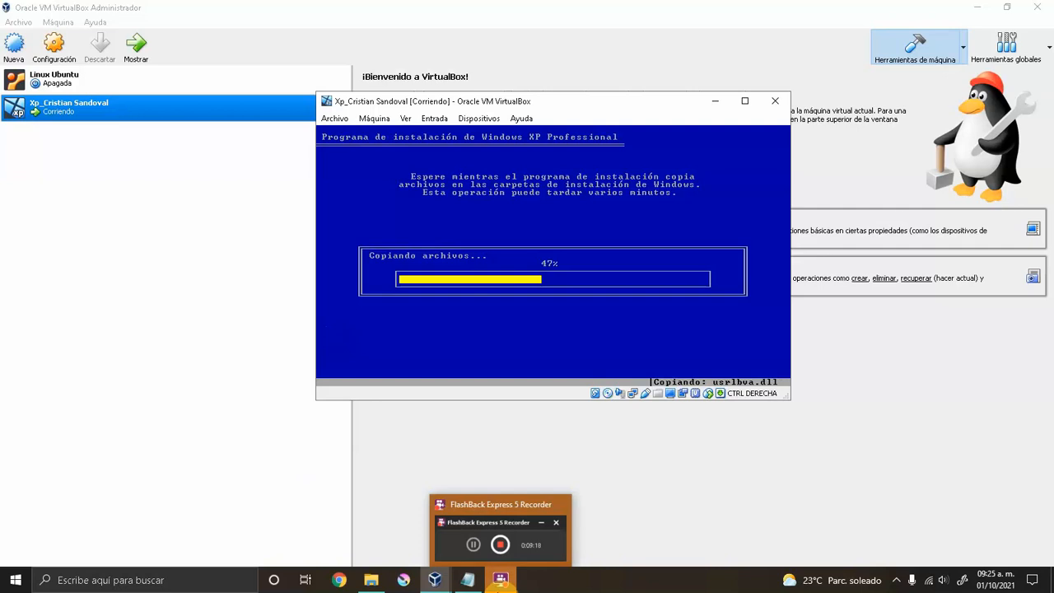
pyautogui.click(468, 580)
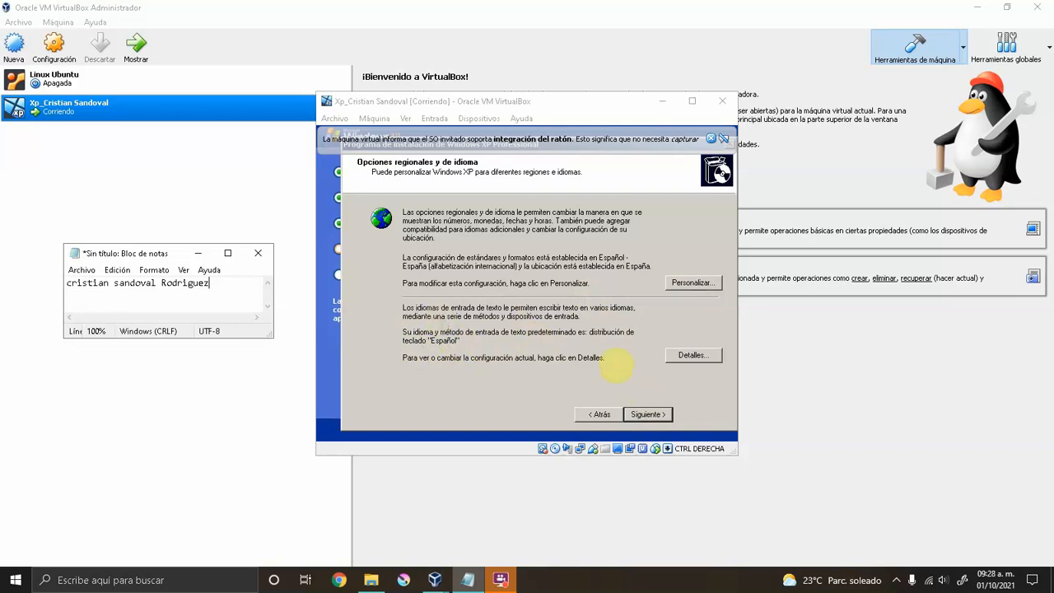
# Continue past regional options and enter the owner's full name in Nombre, fixing typos.
pyautogui.click(645, 416)
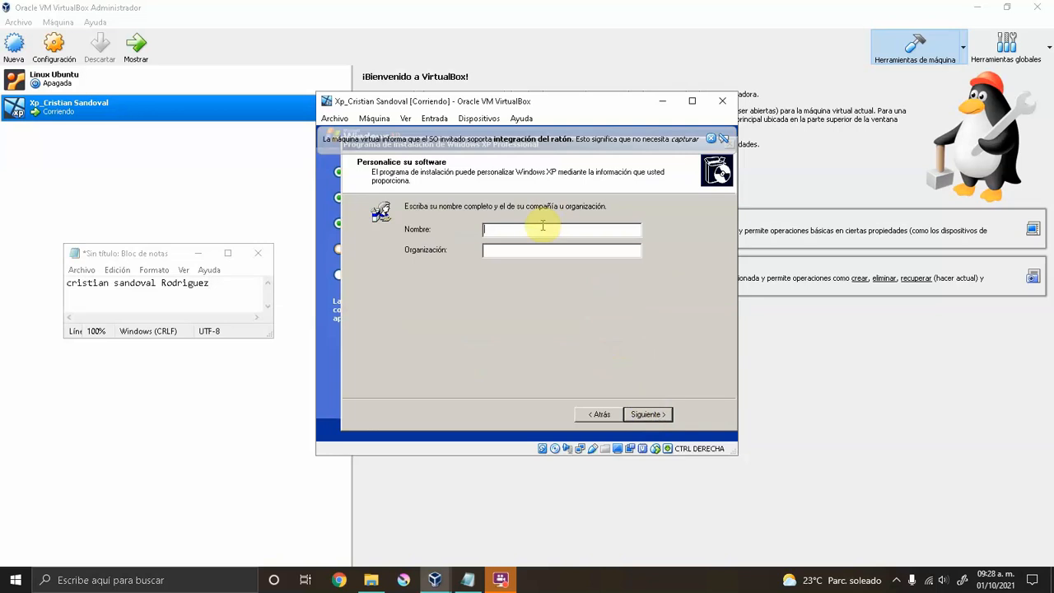
pyautogui.write('XP_Cristian Sandoval')
pyautogui.press('BackSpace')
pyautogui.press('BackSpace')
pyautogui.write('ov')
pyautogui.press('BackSpace')
pyautogui.press('BackSpace')
pyautogui.write('v')
pyautogui.click(528, 253)
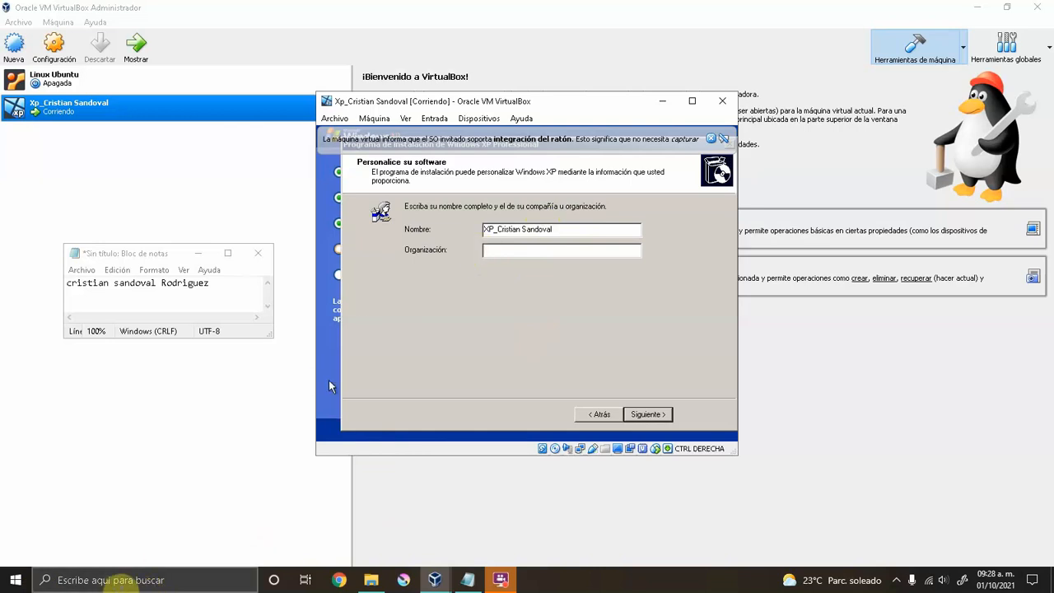
# Open Windows Settings' System page by searching 'confi'.
pyautogui.click(141, 579)
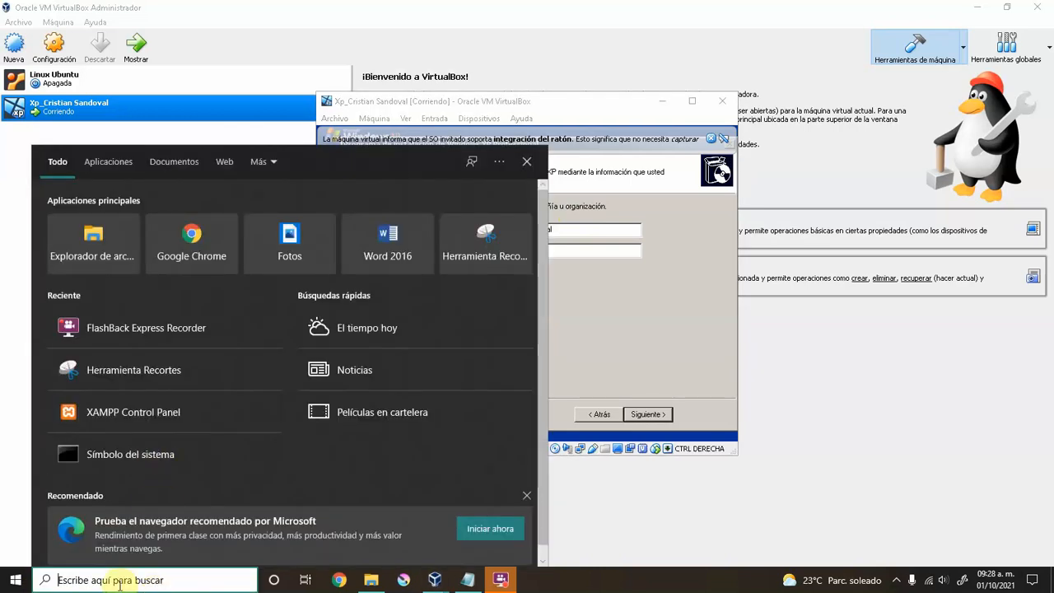
pyautogui.write('confi')
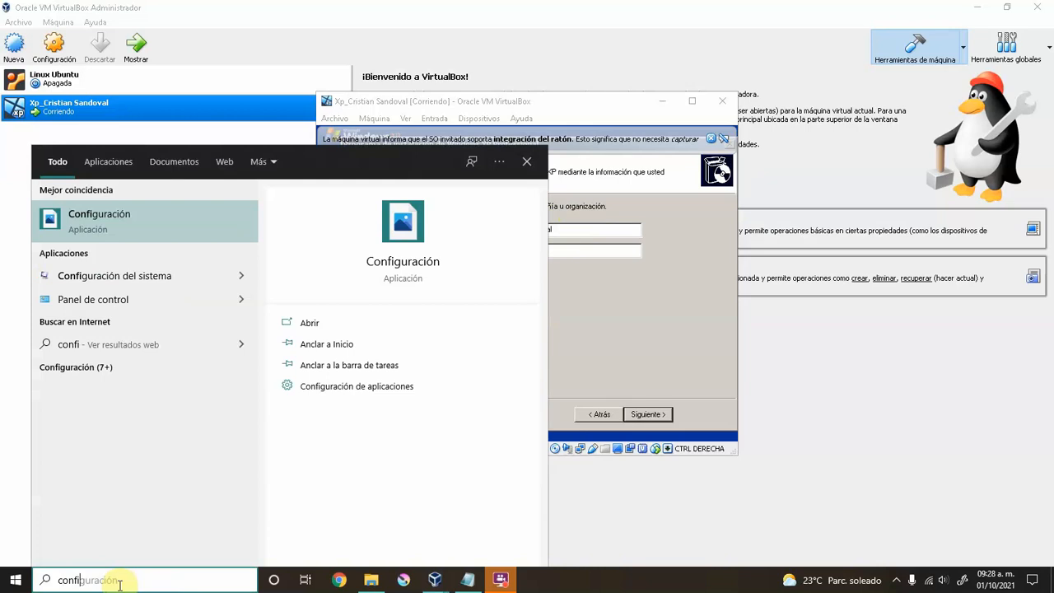
pyautogui.click(116, 237)
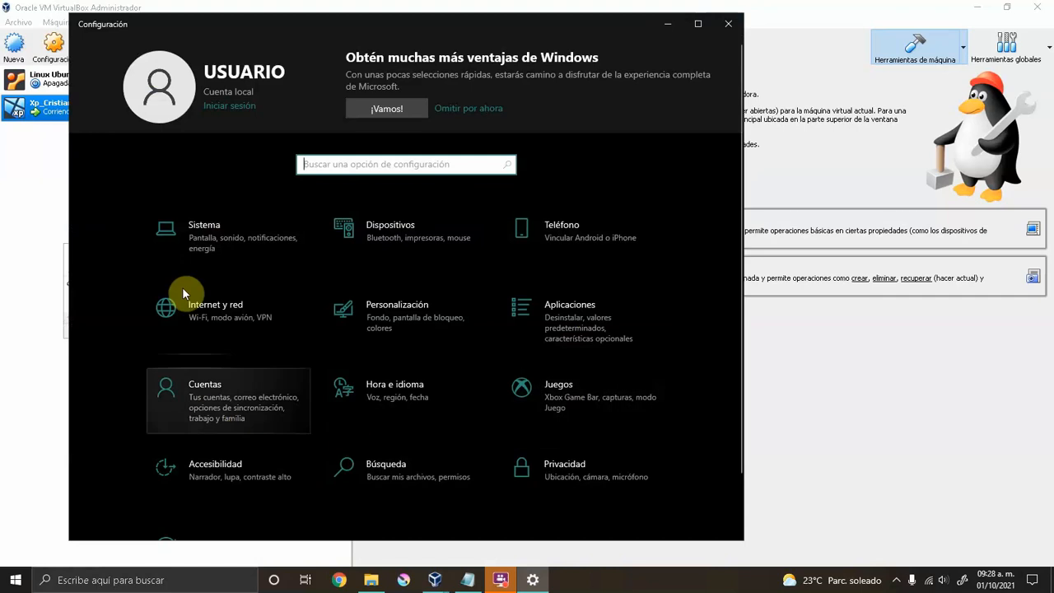
pyautogui.click(188, 233)
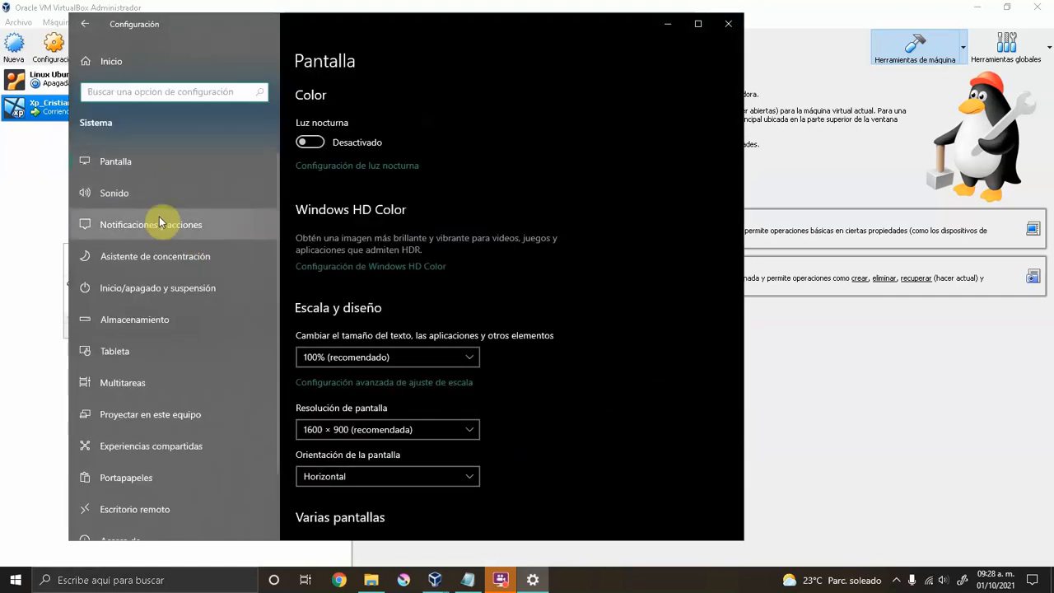
# Review the Pantalla resolution (1600 × 900) and scaling, then return to the VirtualBox manager.
pyautogui.scroll(-2, 160, 337)
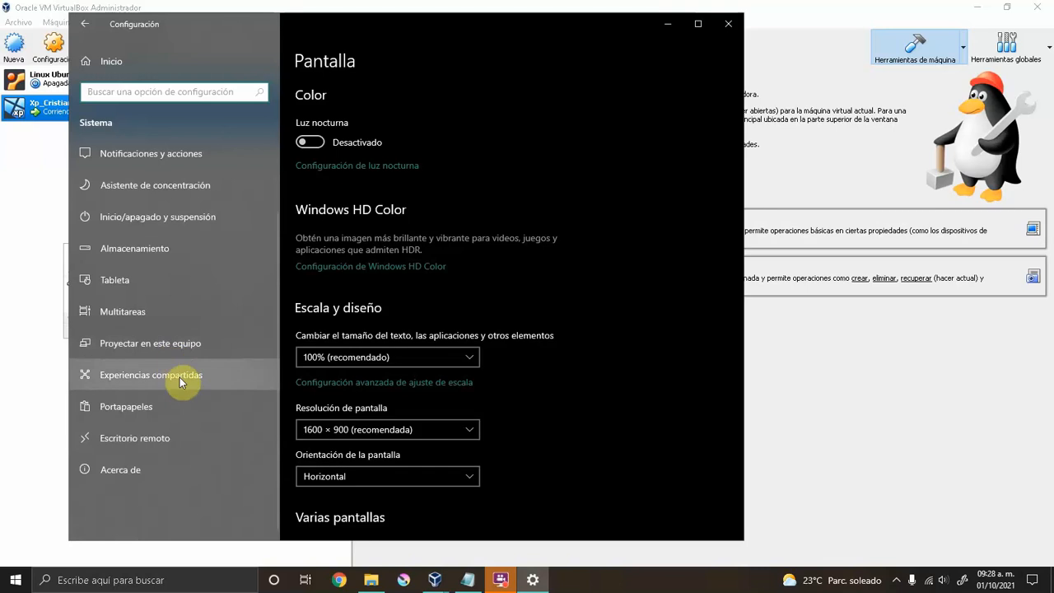
pyautogui.scroll(-3, 408, 422)
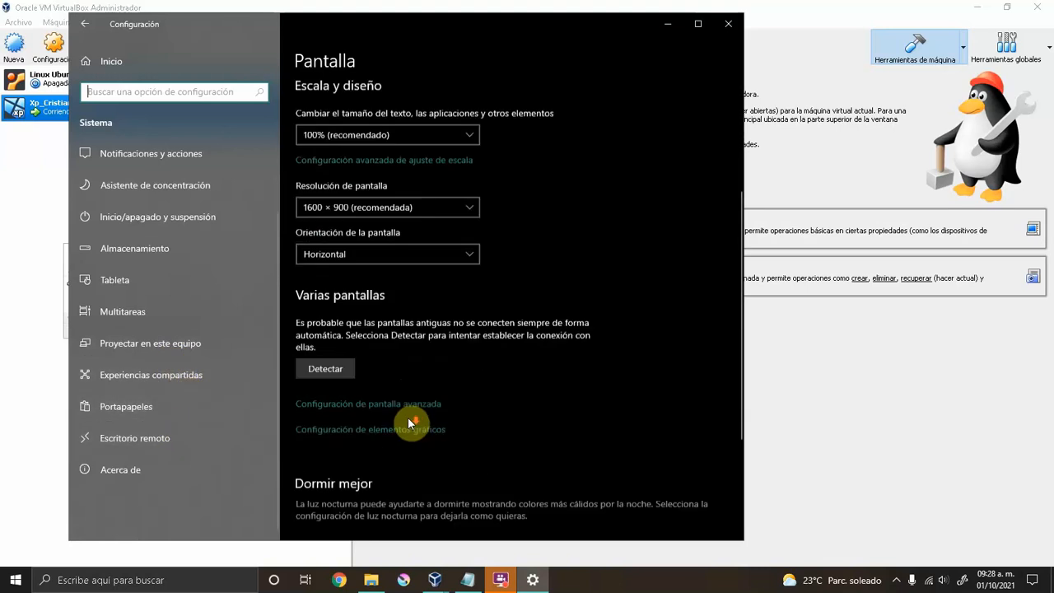
pyautogui.scroll(-2, 410, 423)
pyautogui.scroll(5, 370, 367)
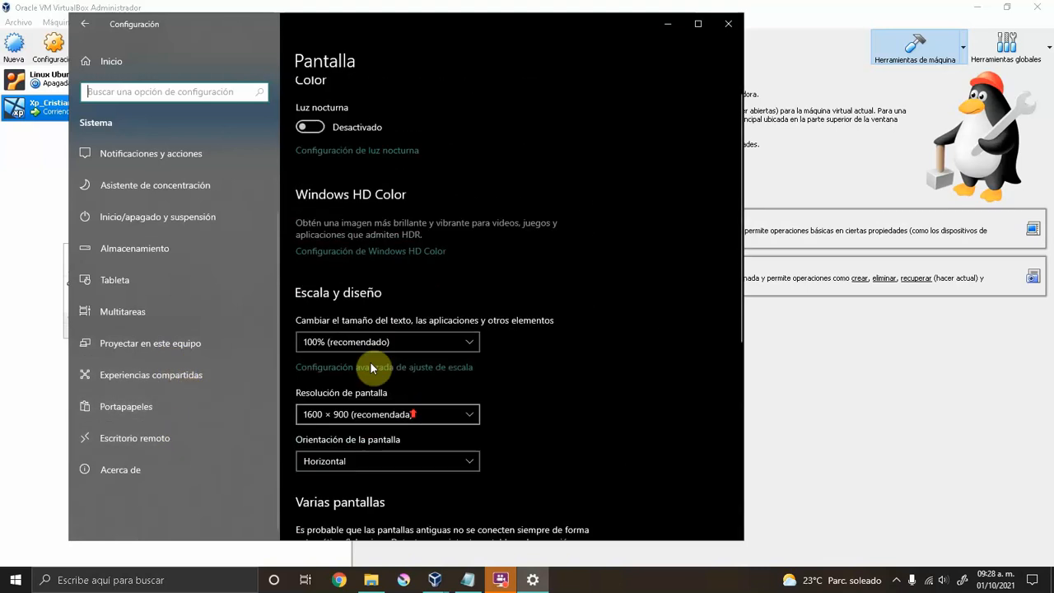
pyautogui.click(83, 25)
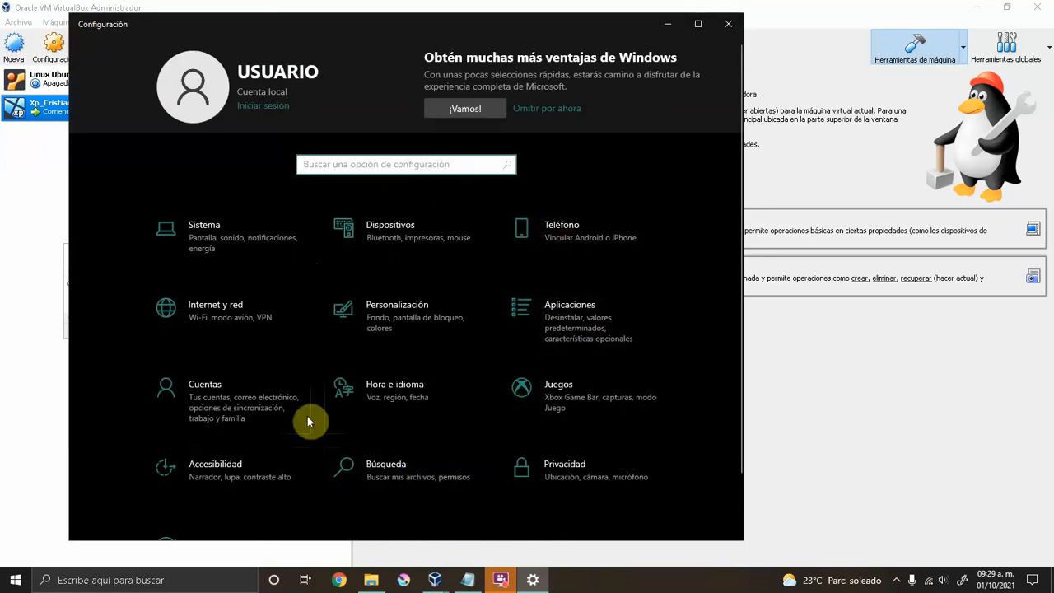
pyautogui.scroll(-1, 321, 416)
pyautogui.click(843, 416)
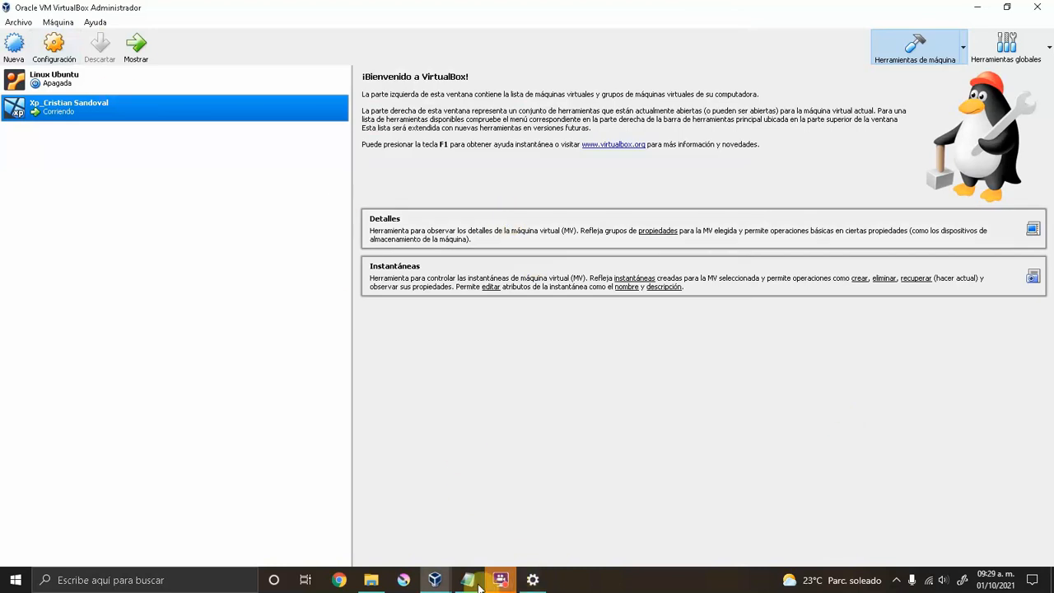
# Bring the XP VM window back and enter 'Microsoft' as the organization, fixing the typo.
pyautogui.moveTo(445, 586)
pyautogui.click(508, 533)
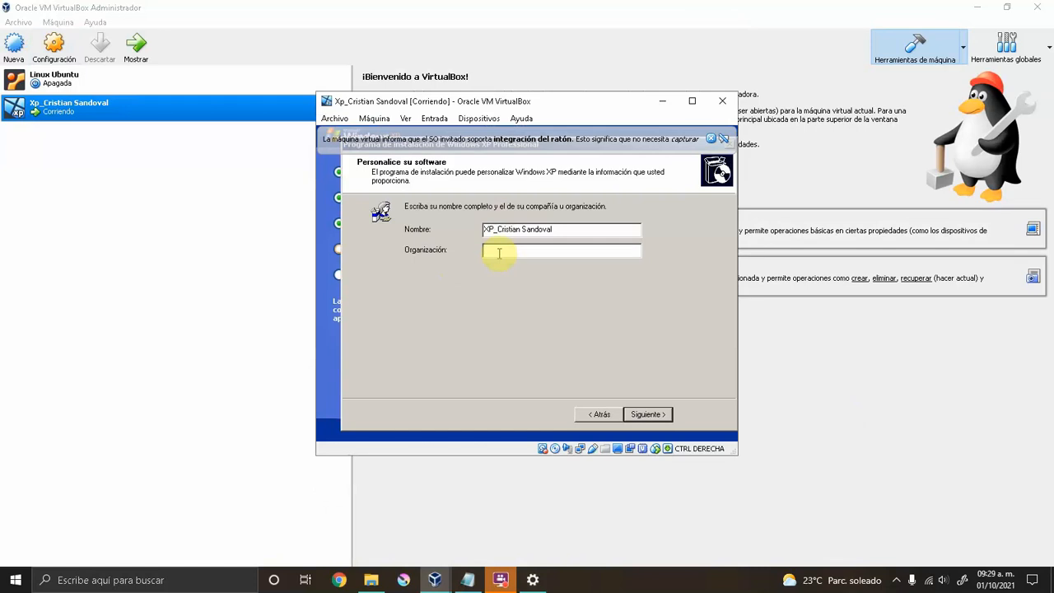
pyautogui.click(498, 254)
pyautogui.write('Microsfot')
pyautogui.press('BackSpace')
pyautogui.press('BackSpace')
pyautogui.press('BackSpace')
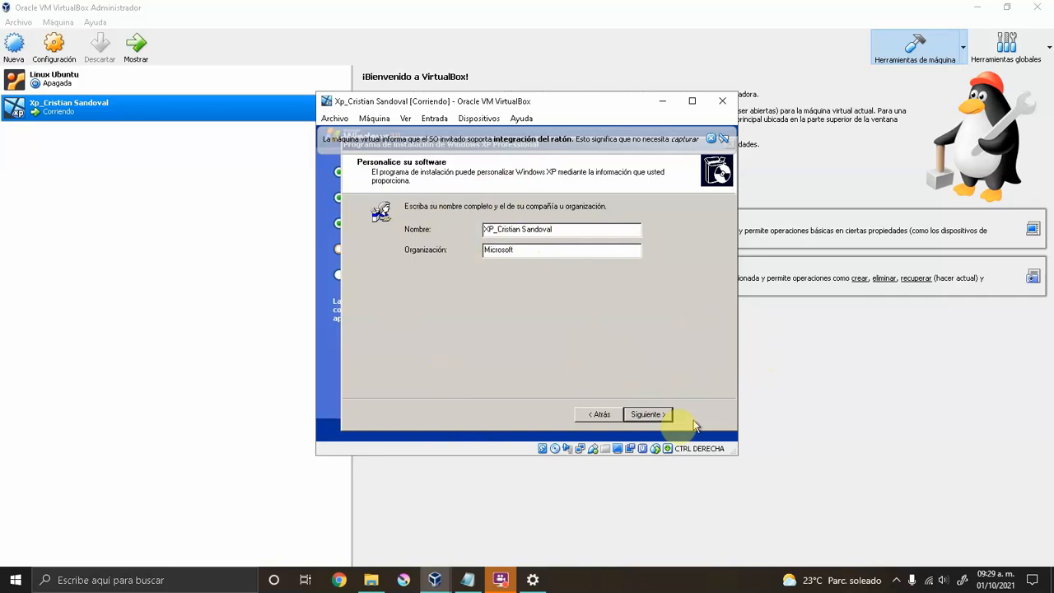
# Advance to the product key page, enter the 25-character key and submit it.
pyautogui.click(651, 415)
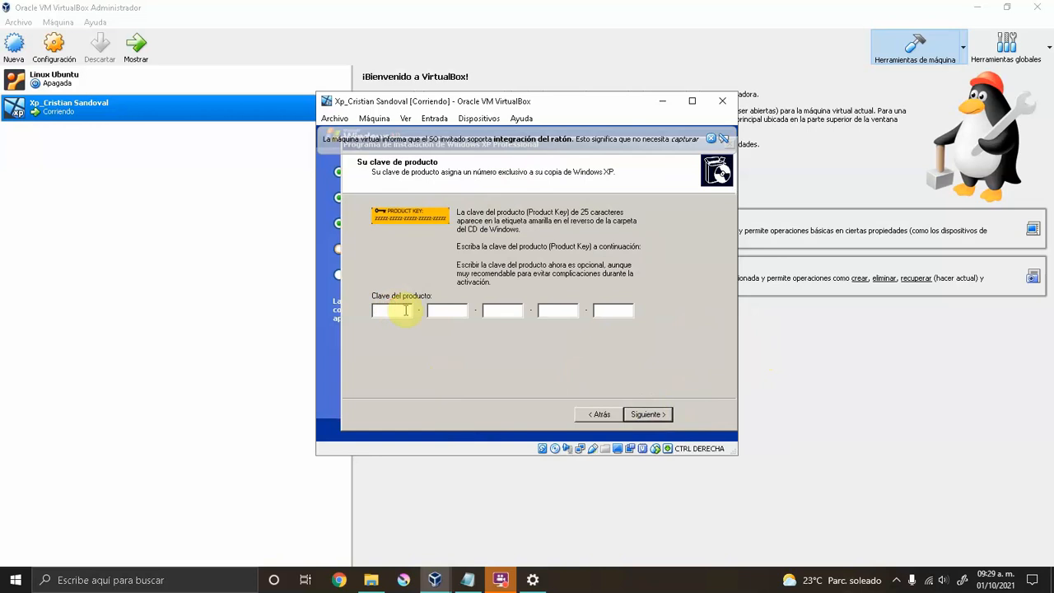
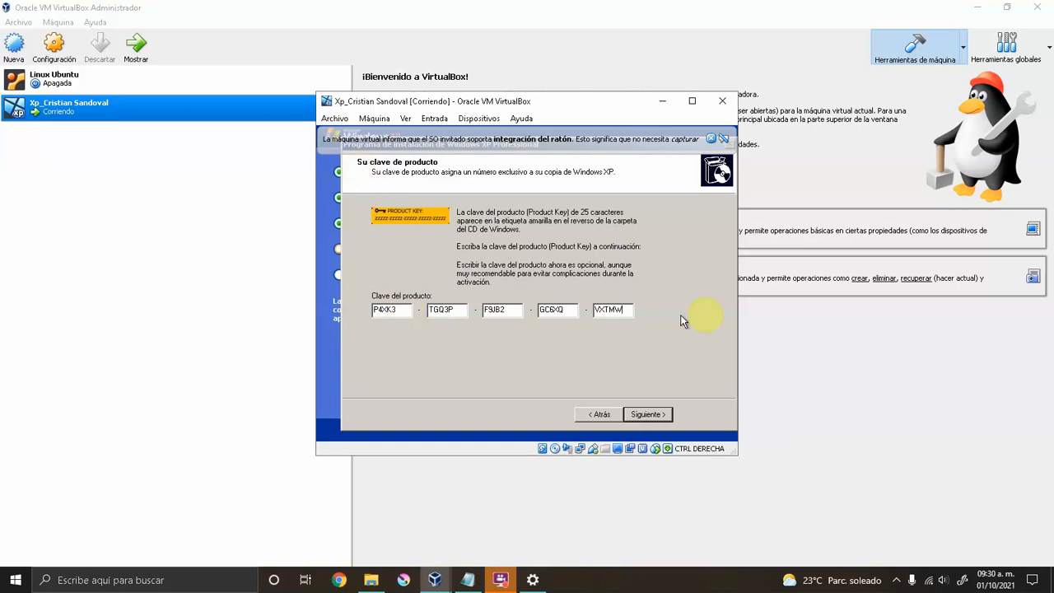
pyautogui.click(654, 417)
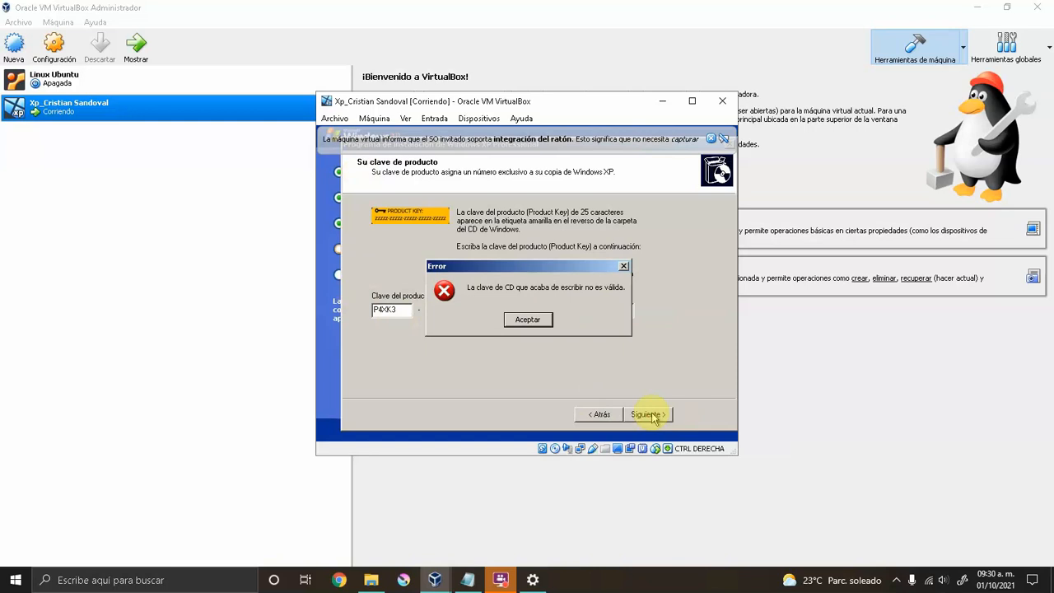
# Dismiss the invalid product key errors after resubmitting the key.
pyautogui.click(533, 321)
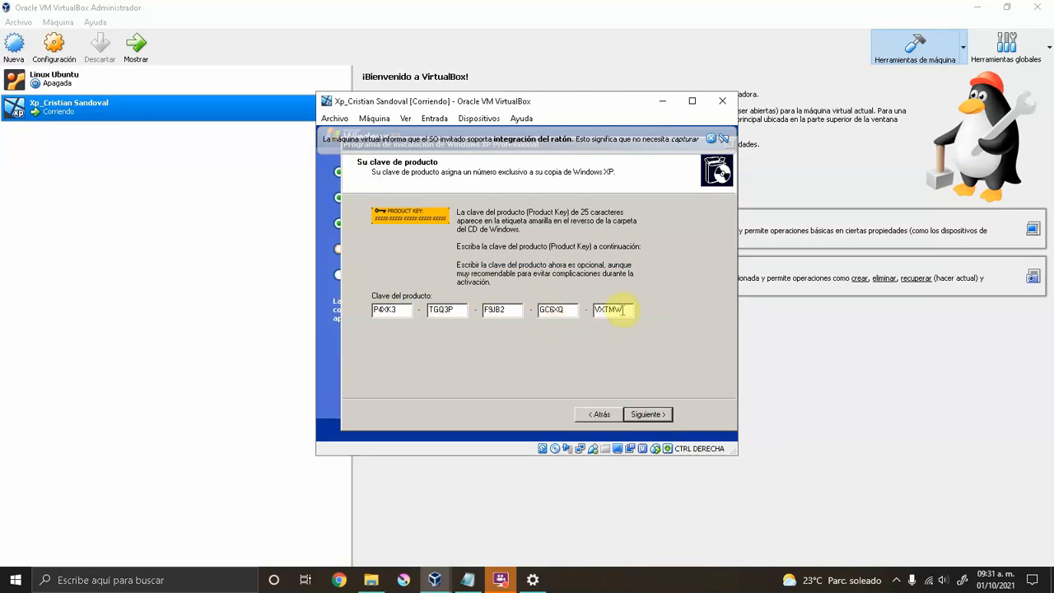
pyautogui.click(649, 416)
pyautogui.click(525, 320)
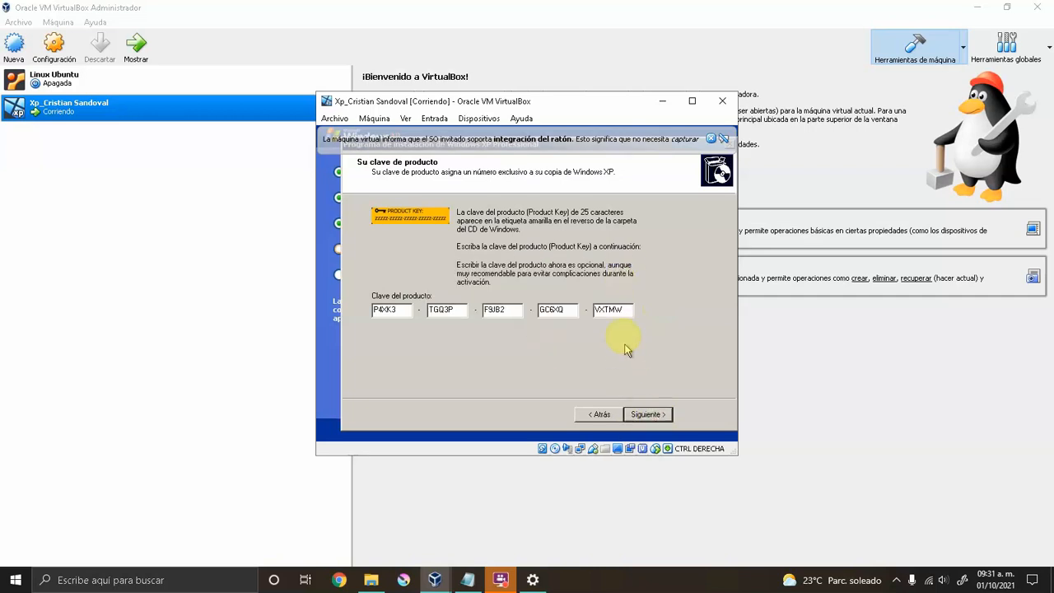
# Clear the key fields and choose No to continue without a product key.
pyautogui.doubleClick(623, 309)
pyautogui.press('BackSpace')
pyautogui.press('BackSpace')
pyautogui.press('BackSpace')
pyautogui.press('BackSpace')
pyautogui.press('BackSpace')
pyautogui.press('BackSpace')
pyautogui.press('BackSpace')
pyautogui.press('BackSpace')
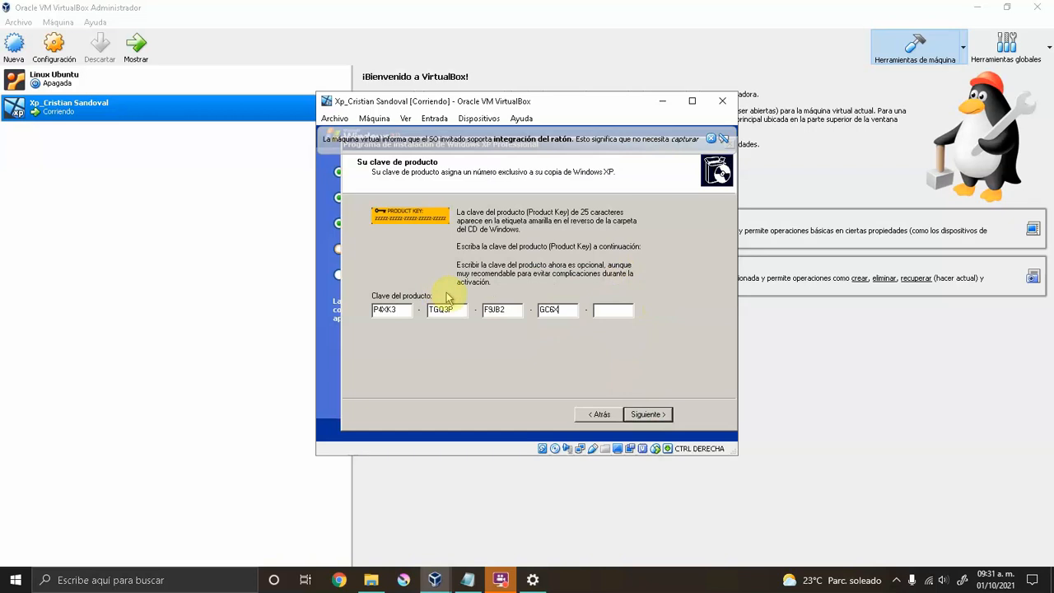
pyautogui.press('BackSpace')
pyautogui.press('BackSpace')
pyautogui.press('BackSpace')
pyautogui.press('BackSpace')
pyautogui.press('BackSpace')
pyautogui.press('BackSpace')
pyautogui.press('BackSpace')
pyautogui.press('BackSpace')
pyautogui.press('BackSpace')
pyautogui.press('BackSpace')
pyautogui.press('BackSpace')
pyautogui.press('BackSpace')
pyautogui.press('BackSpace')
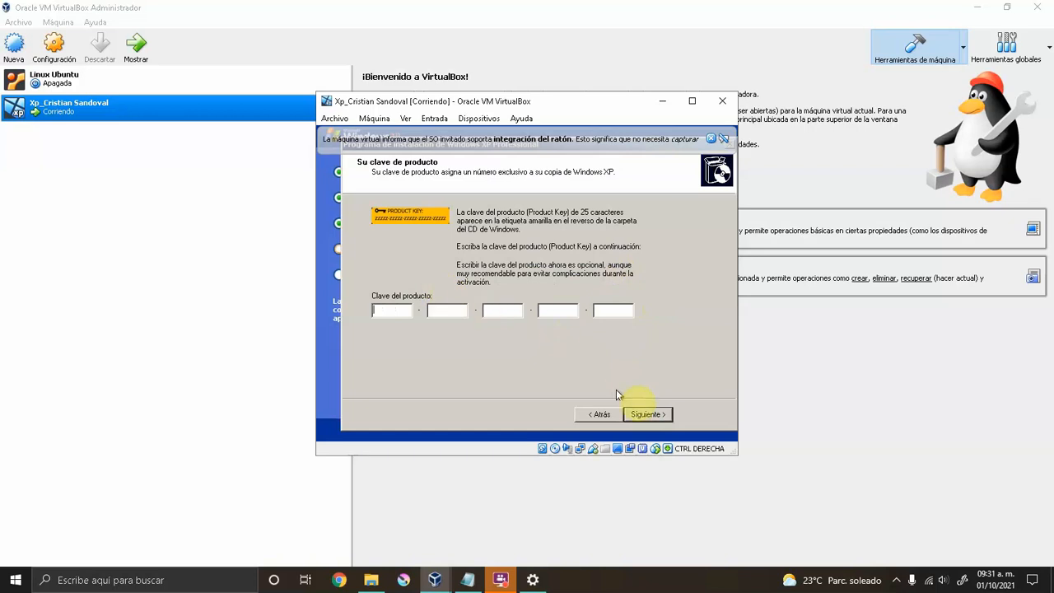
pyautogui.click(655, 416)
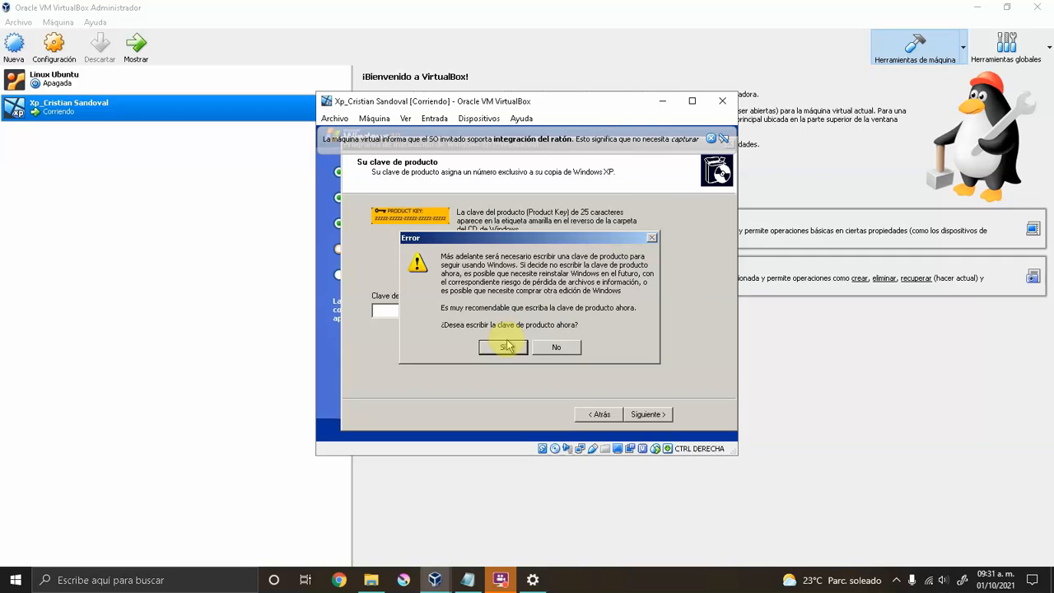
pyautogui.click(554, 345)
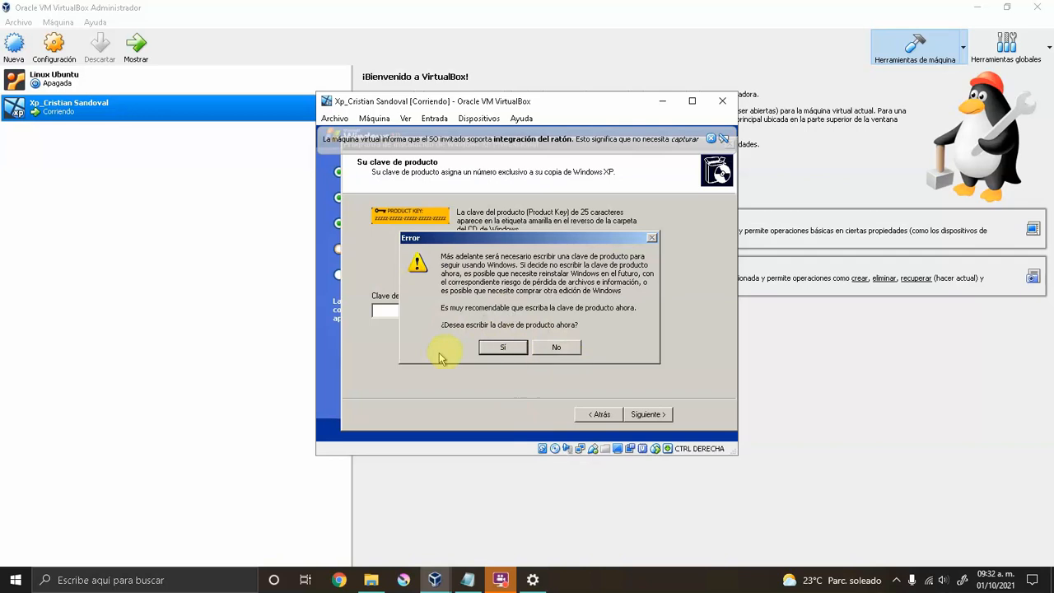
# Enter a new computer name and the administrator password in both fields, then submit.
pyautogui.click(557, 348)
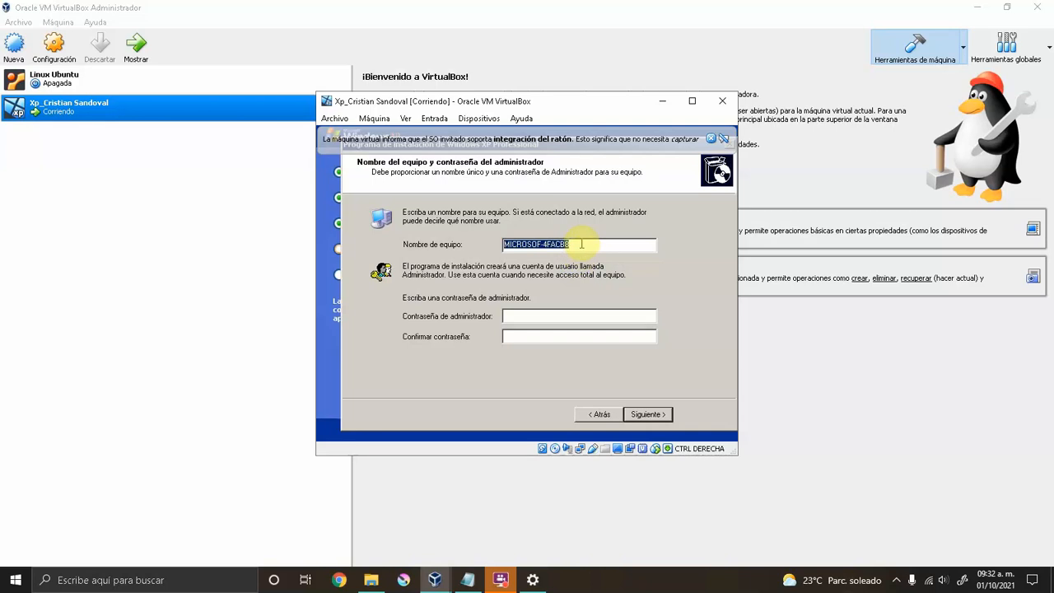
pyautogui.write('Win')
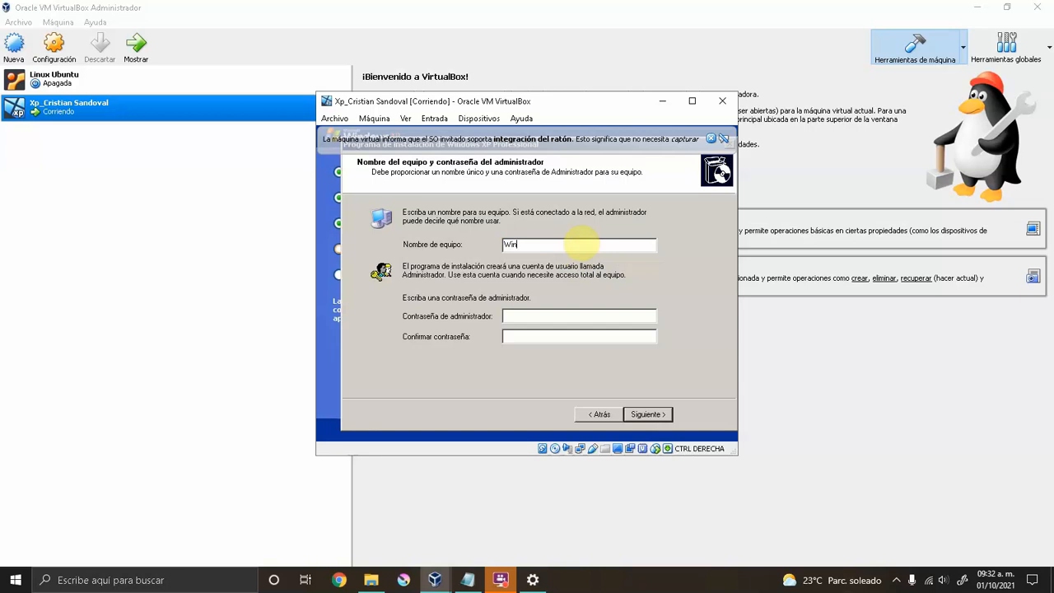
pyautogui.write('dowsXP_Cristian Sandoval')
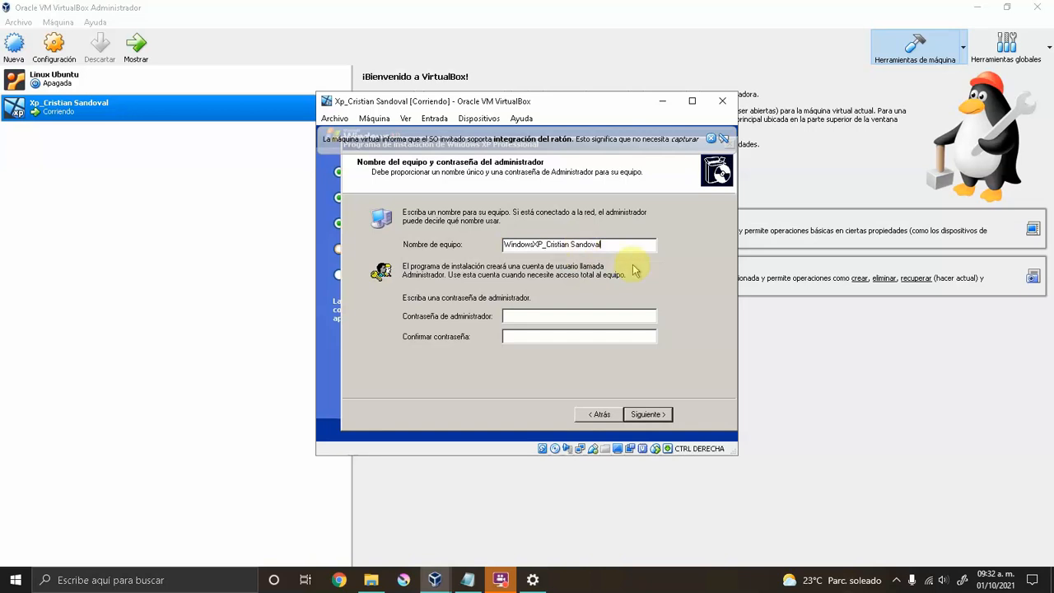
pyautogui.click(524, 317)
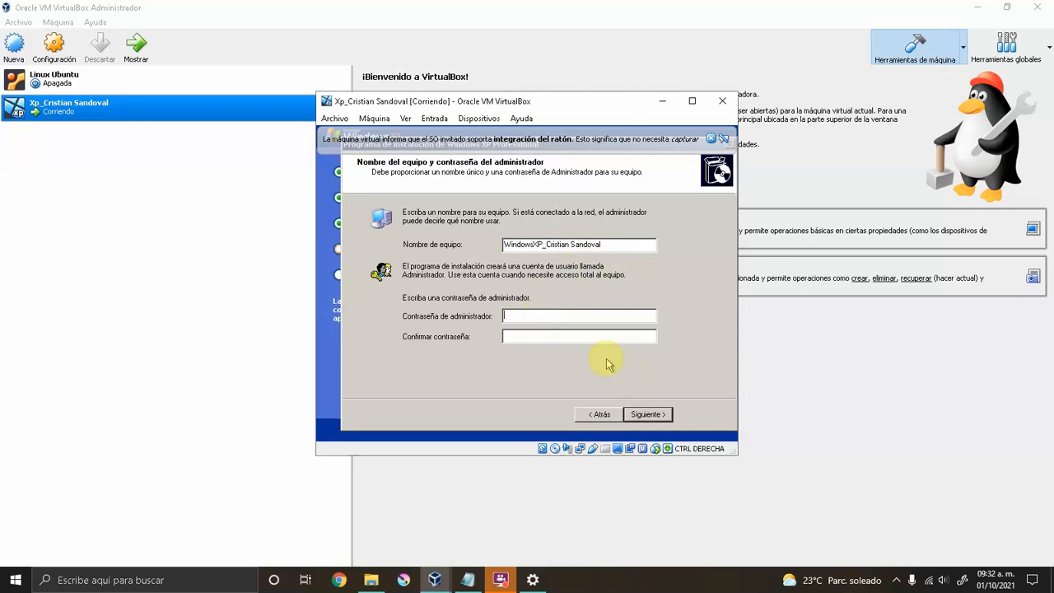
pyautogui.write('******')
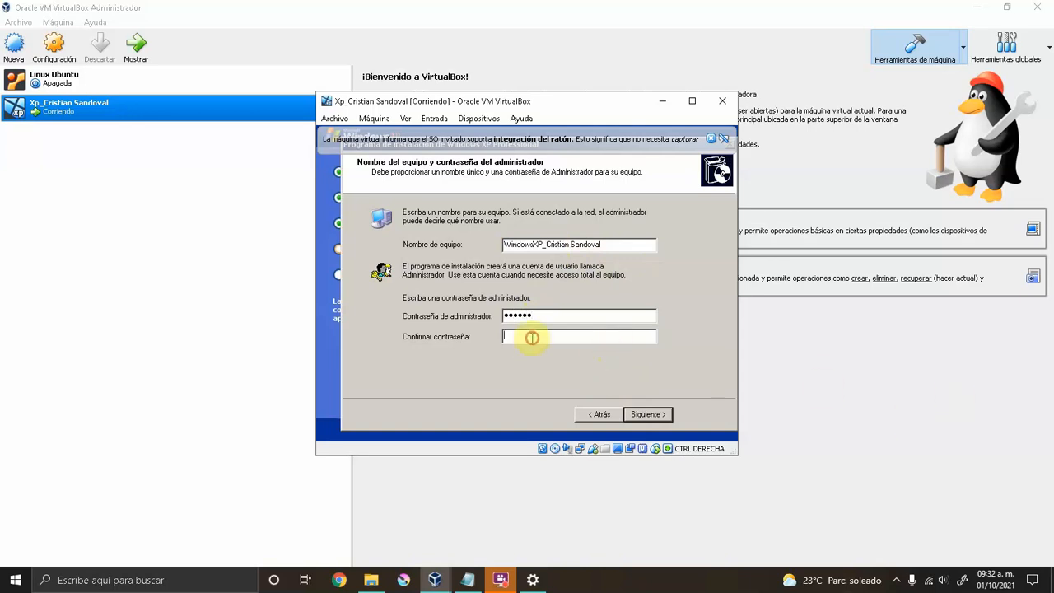
pyautogui.write('******')
pyautogui.click(662, 416)
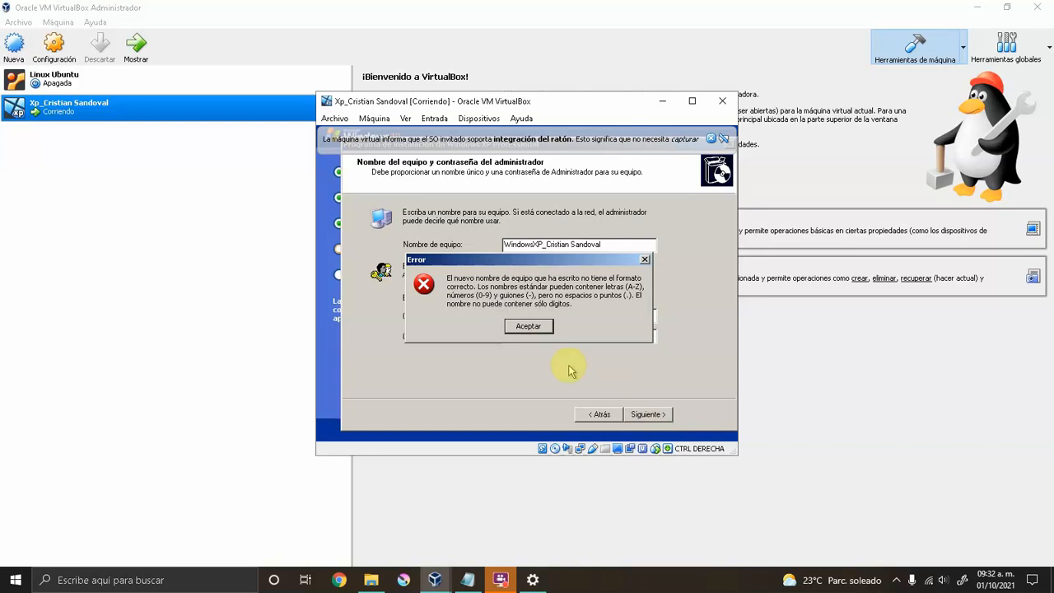
# Remove the space and underscore from the computer name, resubmit, and decline truncation.
pyautogui.click(528, 326)
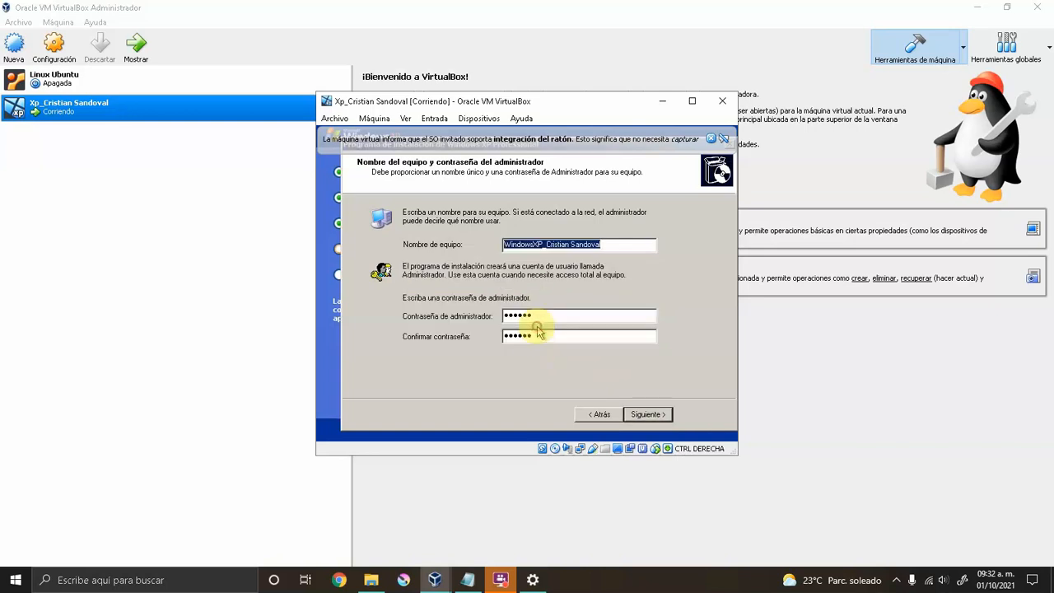
pyautogui.click(542, 244)
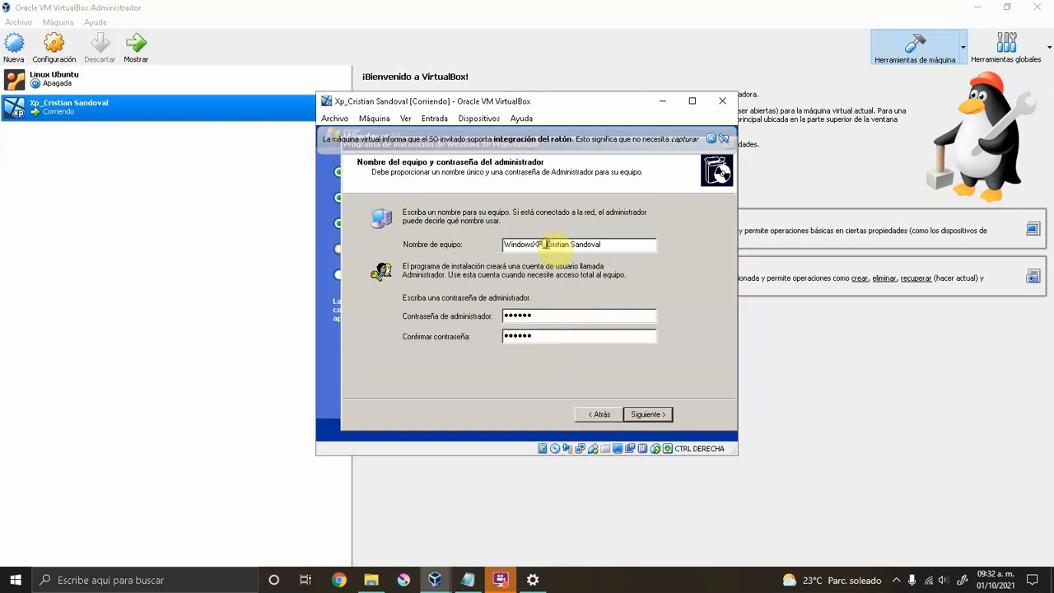
pyautogui.press('BackSpace')
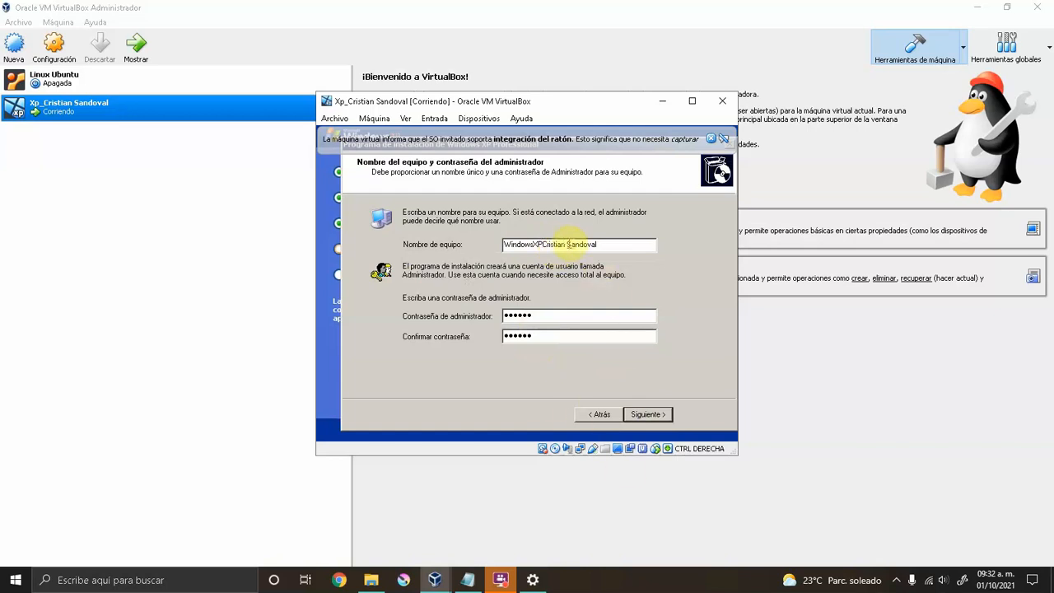
pyautogui.press('BackSpace')
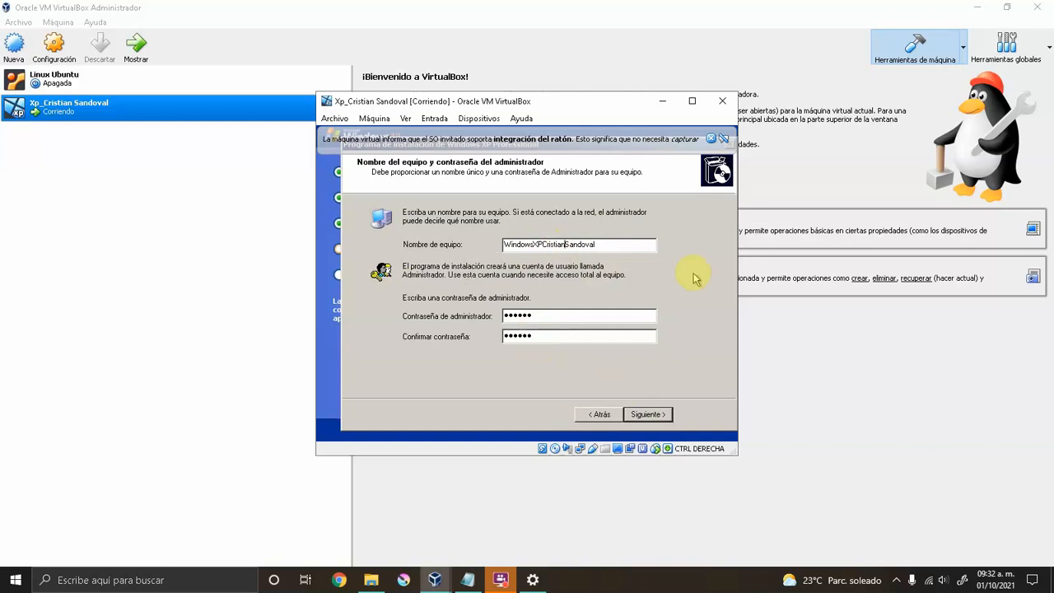
pyautogui.click(648, 415)
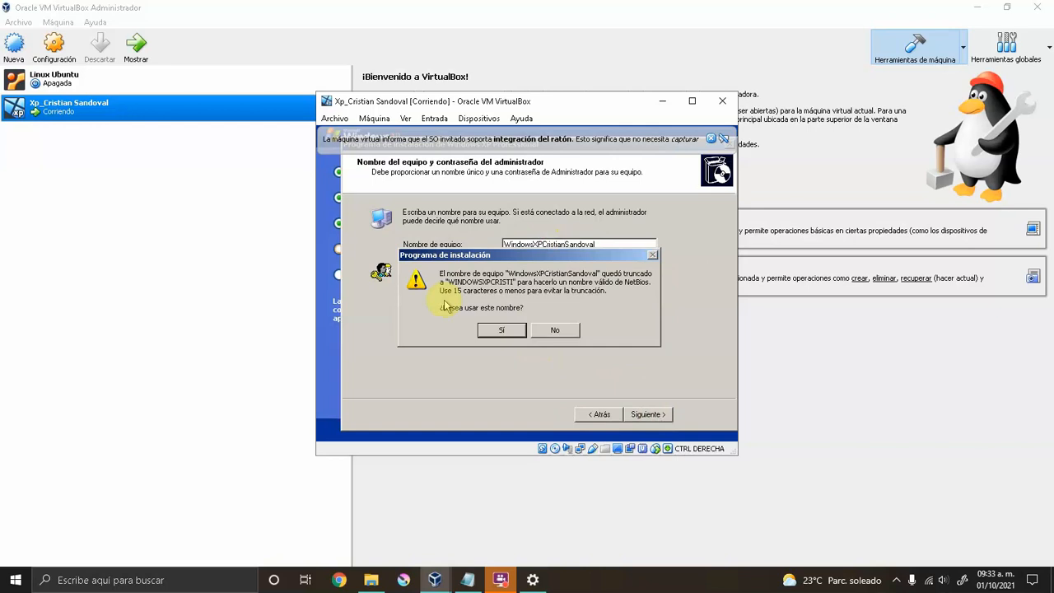
pyautogui.click(555, 330)
# Delete the surname from the computer name, accept the 15-character truncation, and continue to date and time.
pyautogui.click(602, 245)
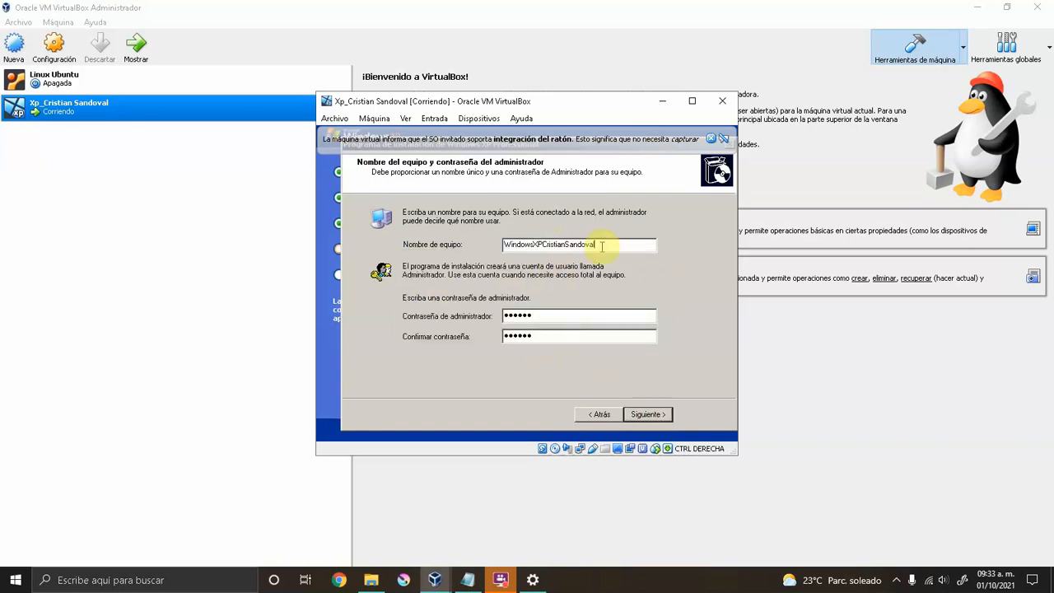
pyautogui.press('BackSpace')
pyautogui.press('BackSpace')
pyautogui.press('BackSpace')
pyautogui.press('BackSpace')
pyautogui.press('BackSpace')
pyautogui.press('BackSpace')
pyautogui.press('BackSpace')
pyautogui.press('BackSpace')
pyautogui.click(639, 414)
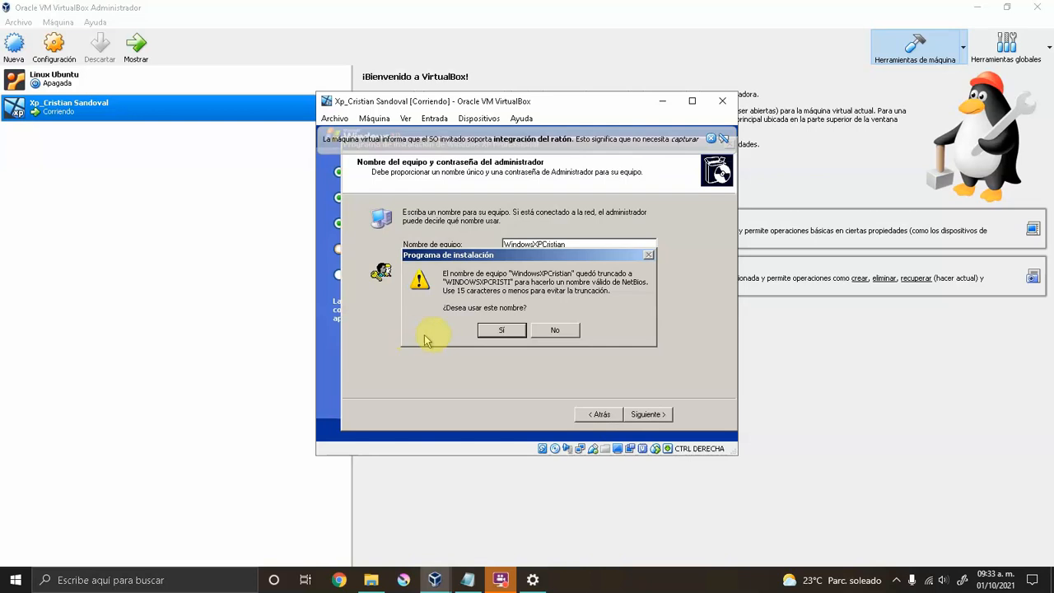
pyautogui.click(497, 332)
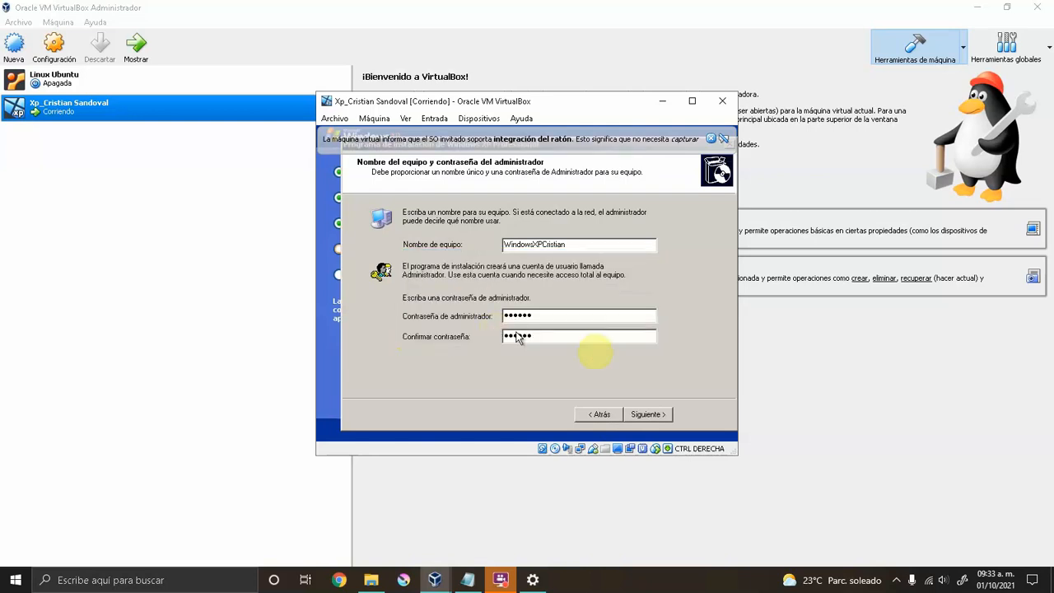
pyautogui.press('Return')
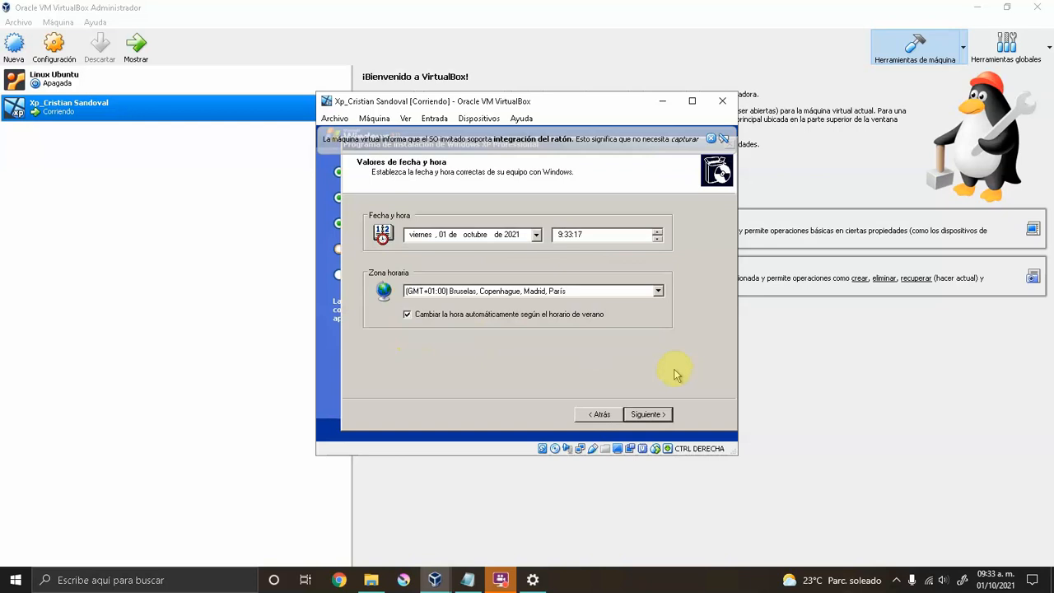
# Accept the default XP date, time and GMT+01:00 time zone.
pyautogui.click(650, 413)
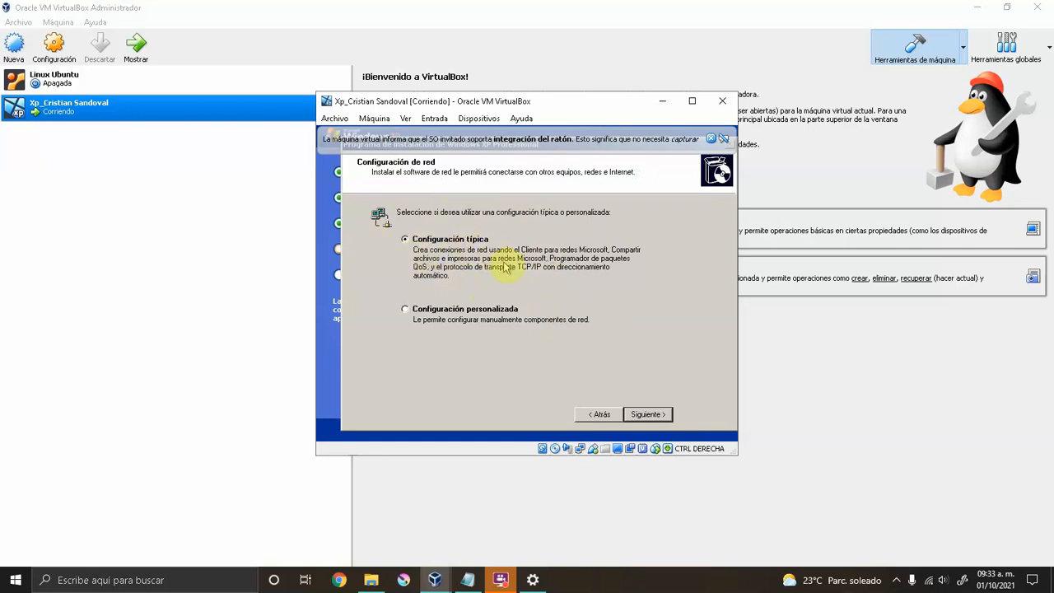
# Keep 'Configuración típica' as the XP guest's network setting.
pyautogui.click(647, 414)
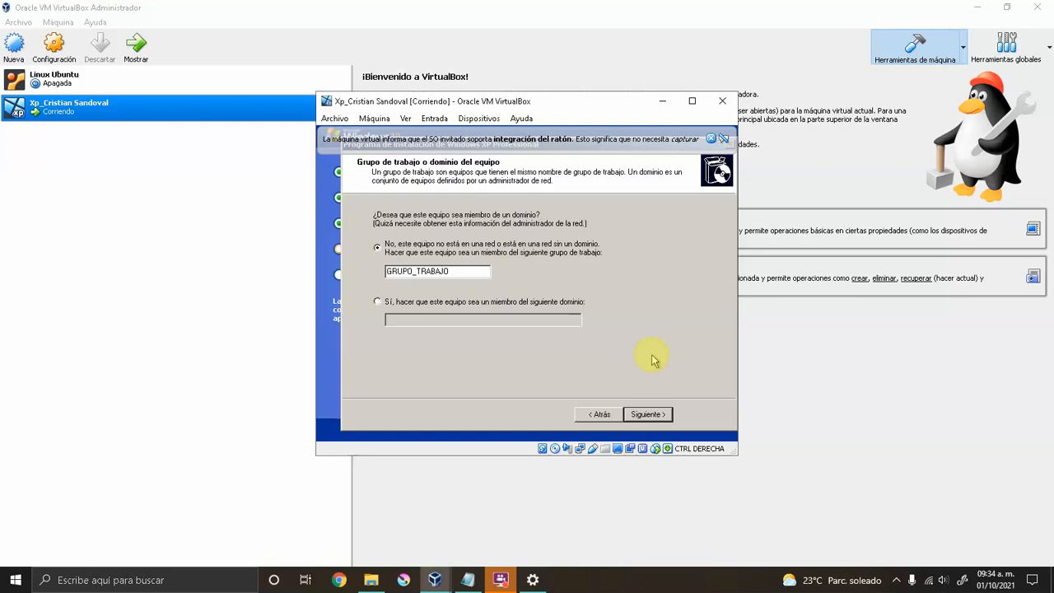
# Keep 'No, este equipo no está en una red' with workgroup GRUPO_TRABAJO.
pyautogui.click(646, 414)
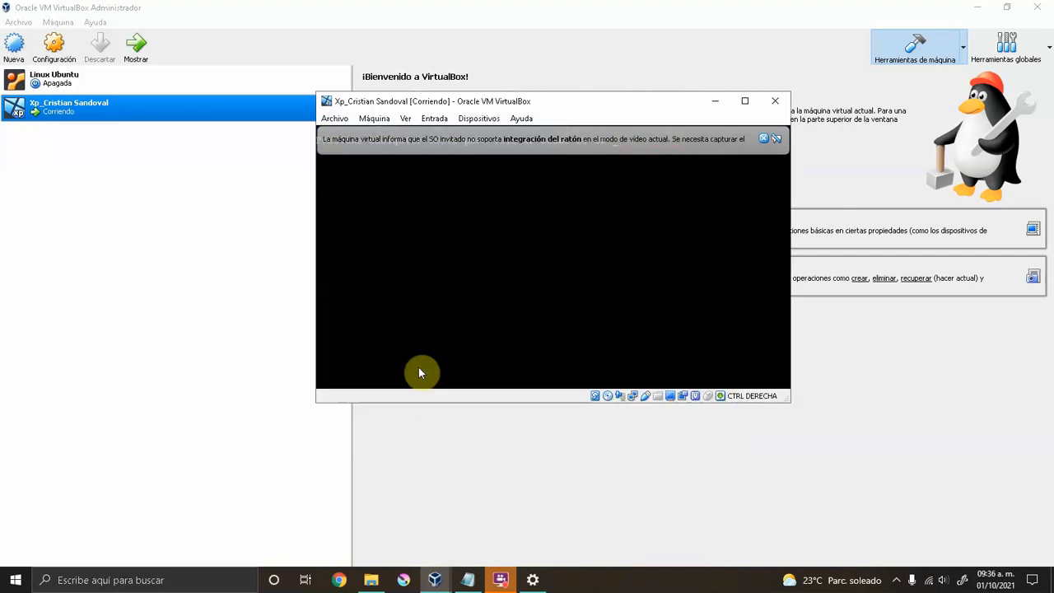
# Dismiss the mouse-integration notice and accept XP's new screen resolution in both dialogs.
pyautogui.click(765, 140)
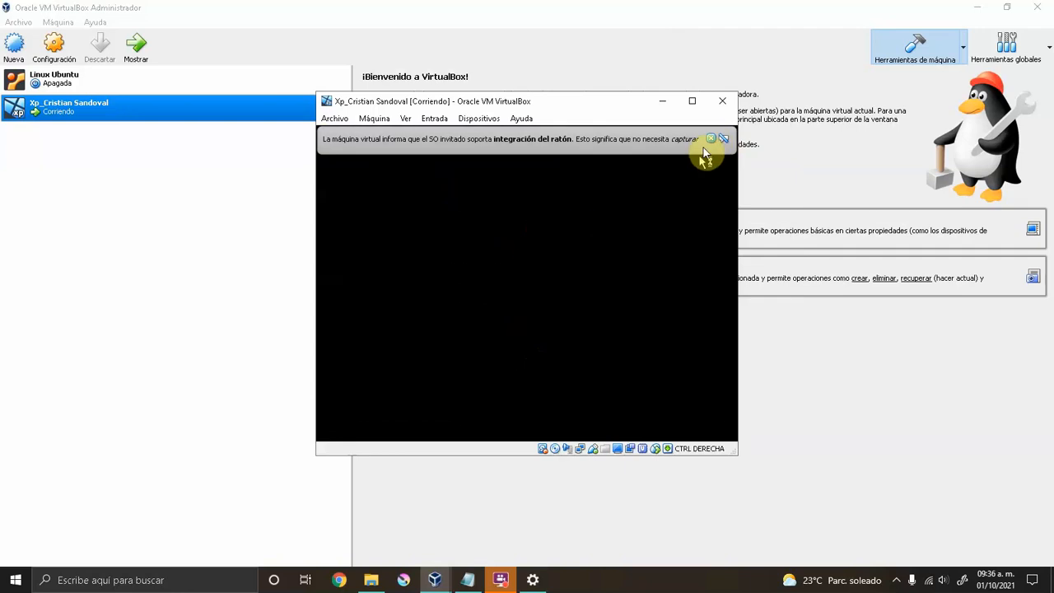
pyautogui.click(713, 140)
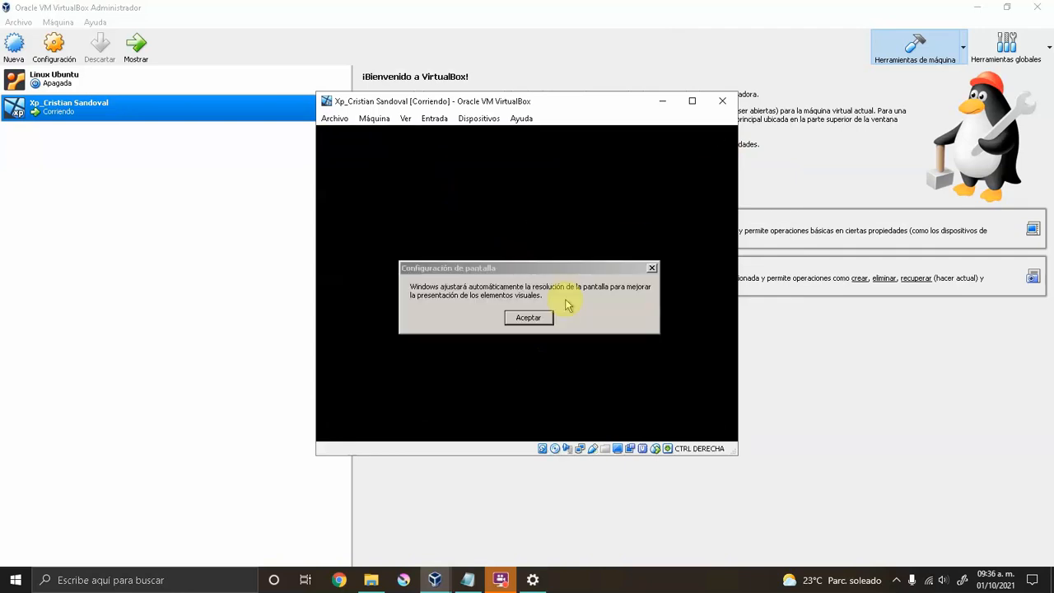
pyautogui.click(528, 318)
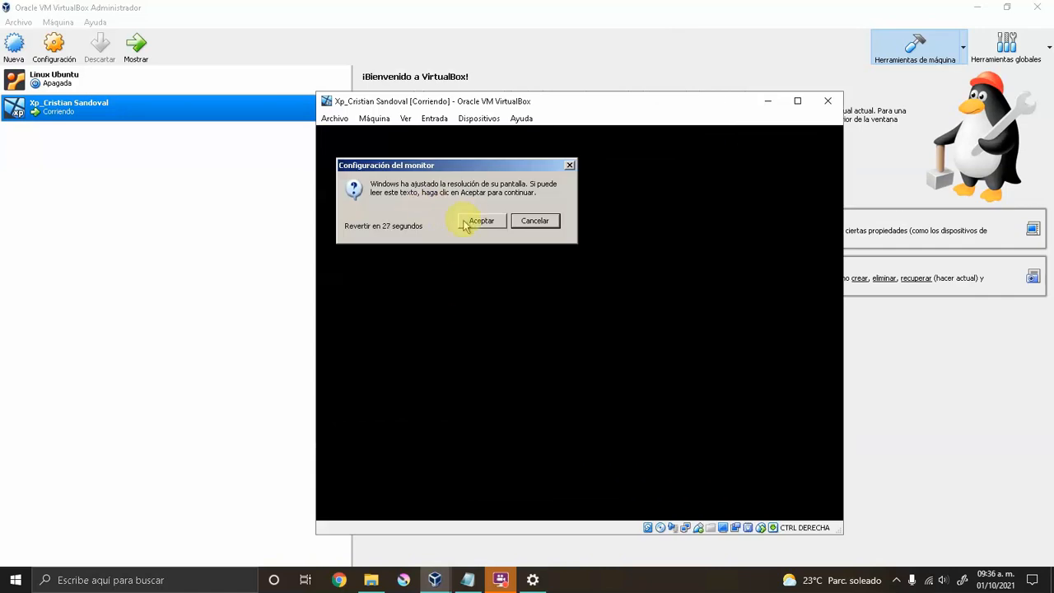
pyautogui.click(482, 222)
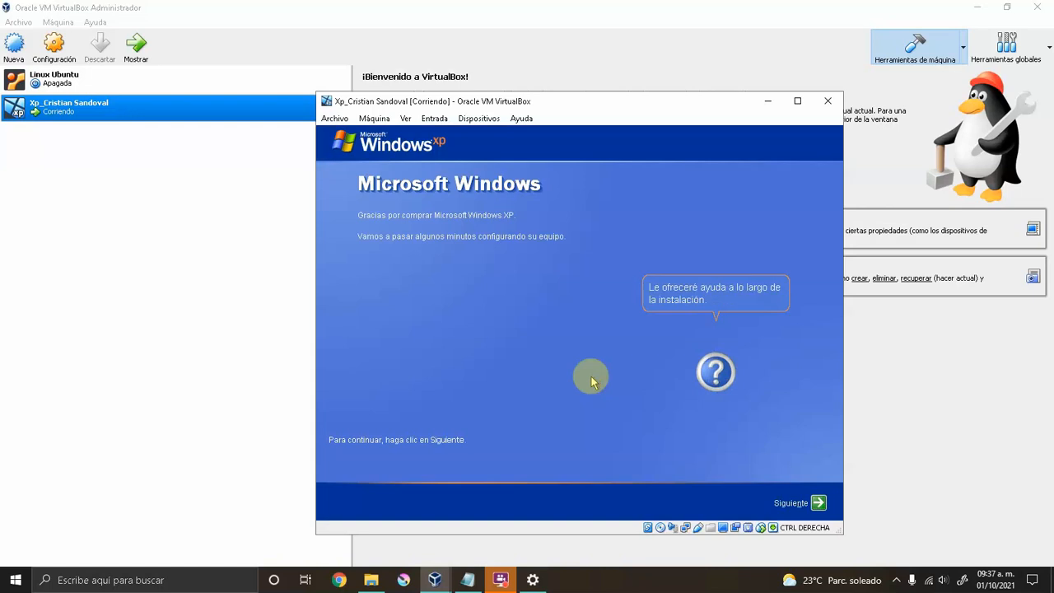
# Start the XP welcome wizard and decline automatic updates with 'No en este momento'.
pyautogui.click(817, 503)
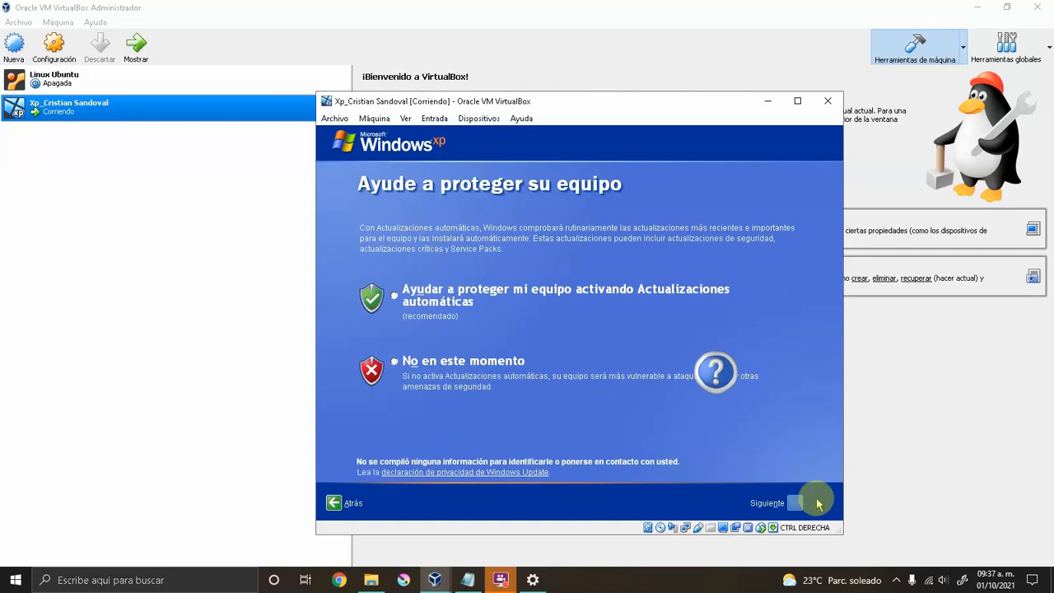
pyautogui.click(394, 363)
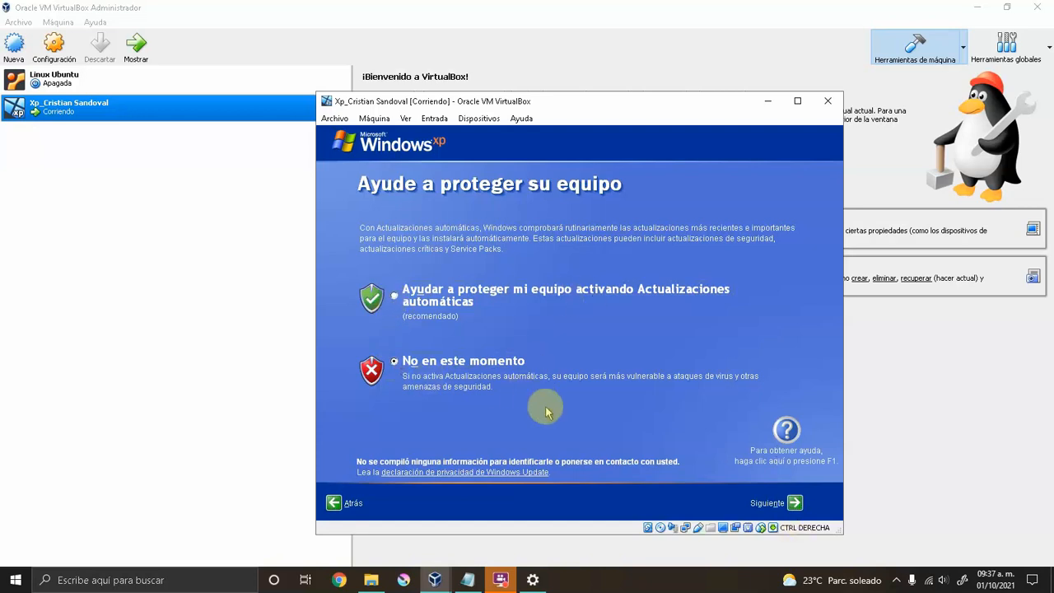
pyautogui.click(794, 504)
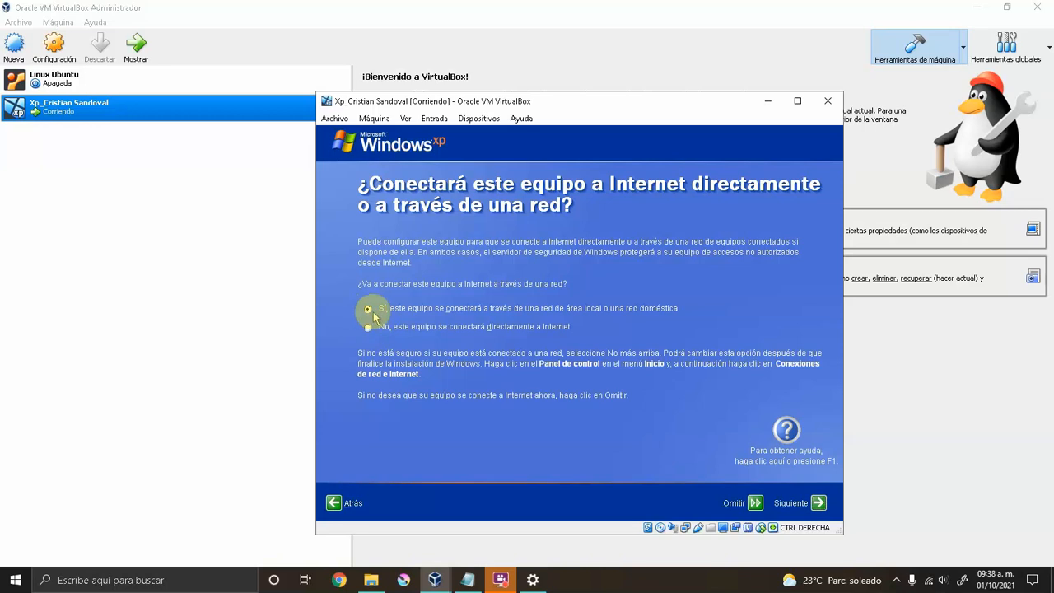
# Keep the network connection answer and choose 'Sí, activar Windows a través de Internet ahora'.
pyautogui.click(817, 502)
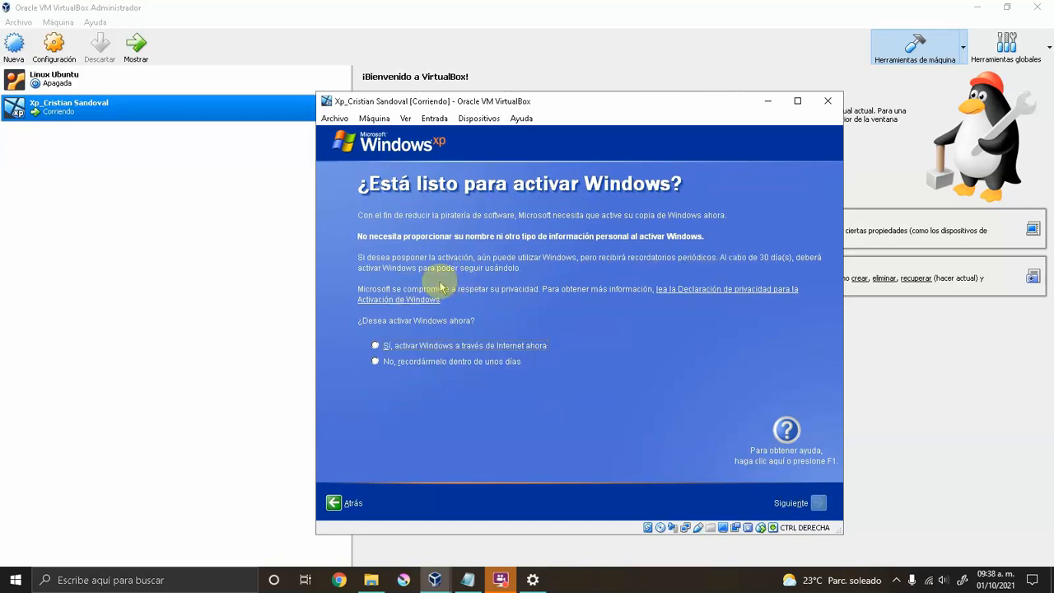
pyautogui.click(376, 362)
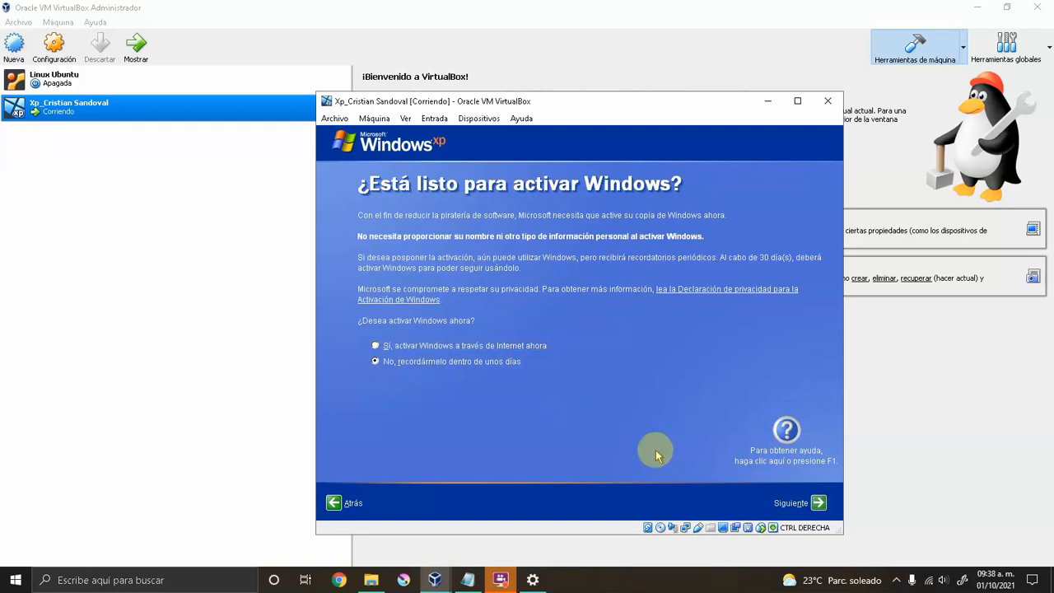
pyautogui.click(377, 347)
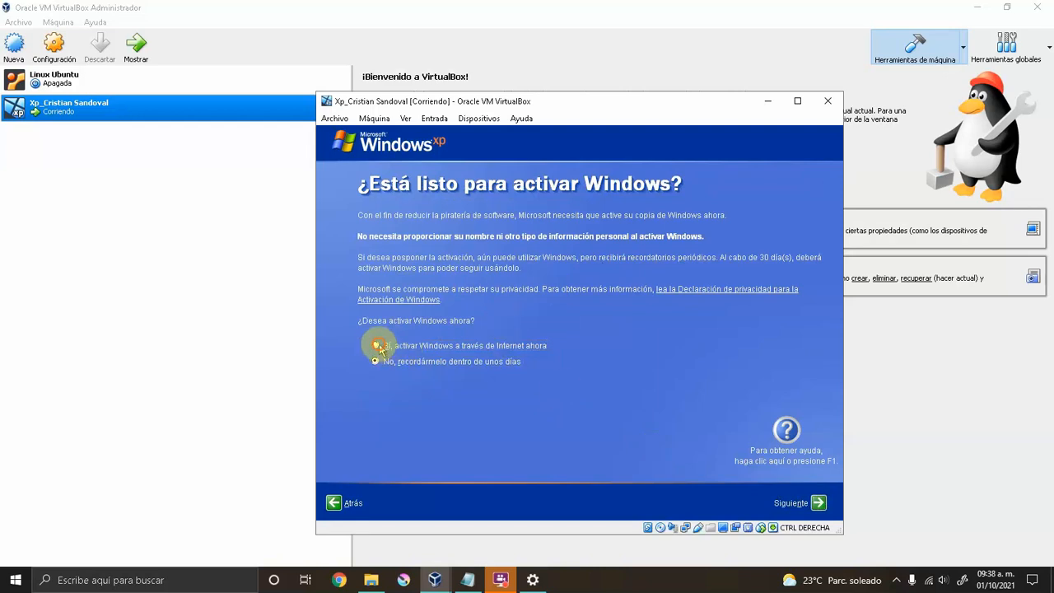
pyautogui.click(813, 504)
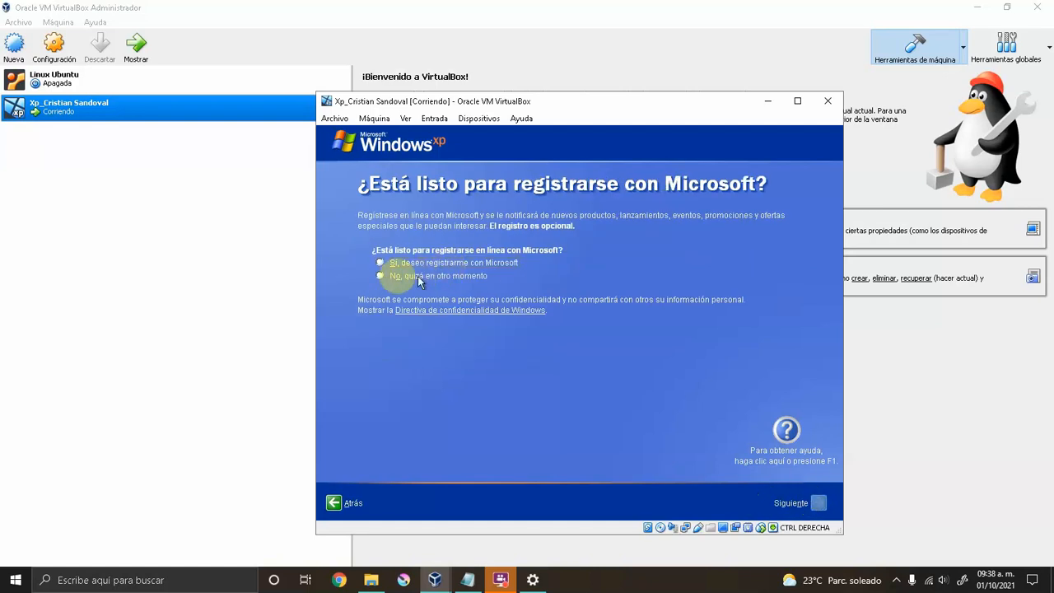
# Decline registration with 'No, quizá en otro momento' and skip the activation-failure notice.
pyautogui.click(380, 276)
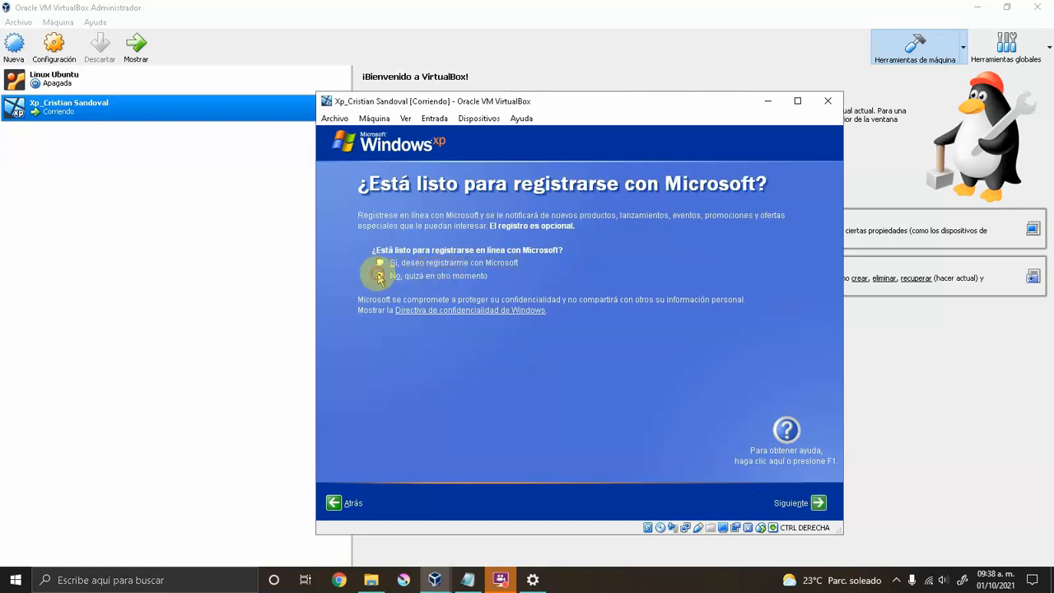
pyautogui.click(820, 503)
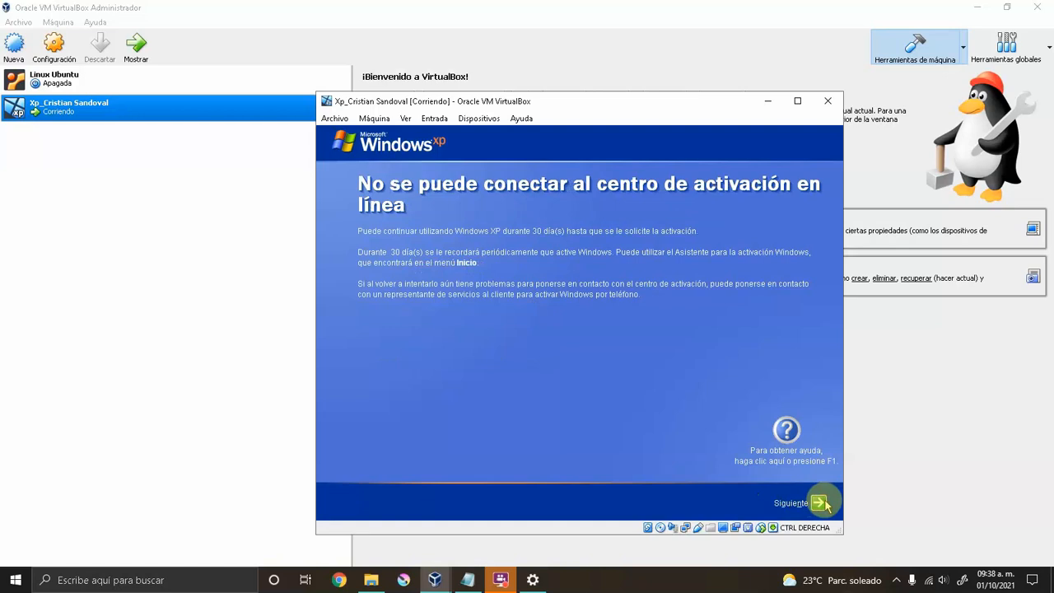
pyautogui.click(821, 503)
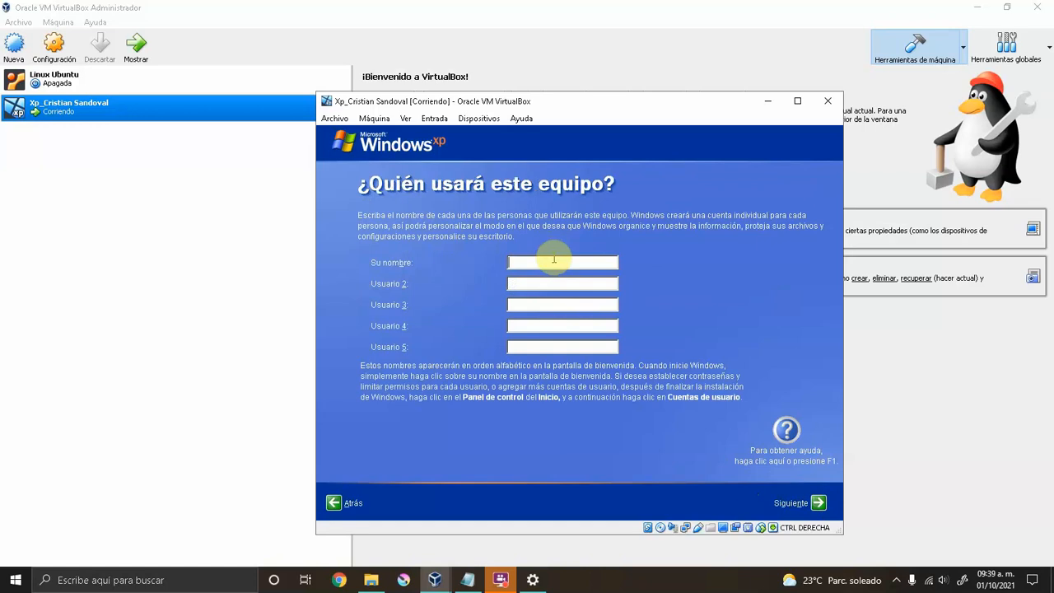
# Enter the user's name in the 'Su nombre' field to create the account.
pyautogui.write('Cristian Sandoval')
pyautogui.click(817, 505)
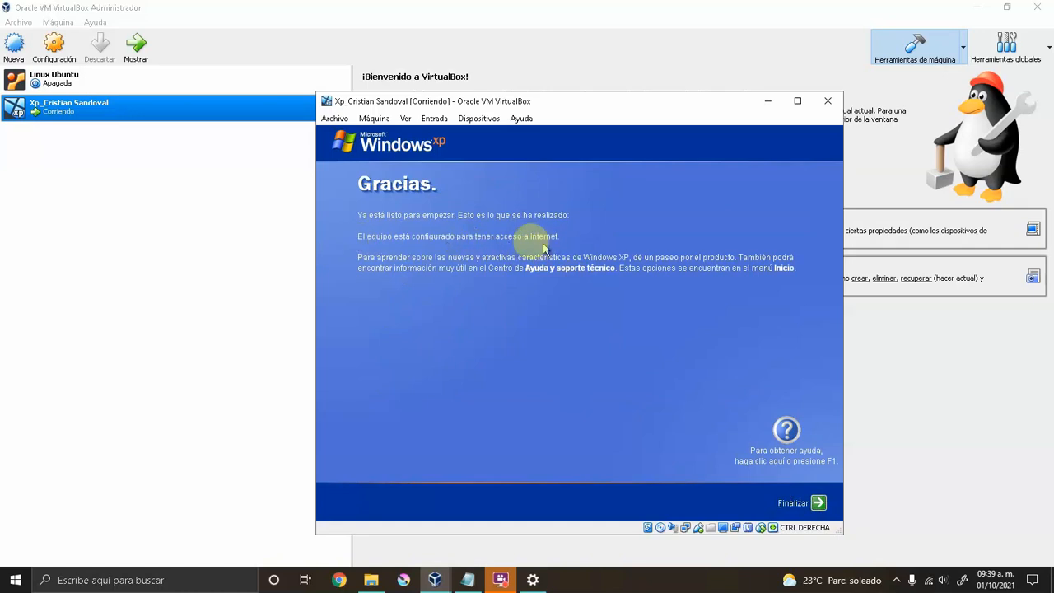
# Finish setup, close the Start menu and move the Recycle Bin to the top-right corner.
pyautogui.click(820, 504)
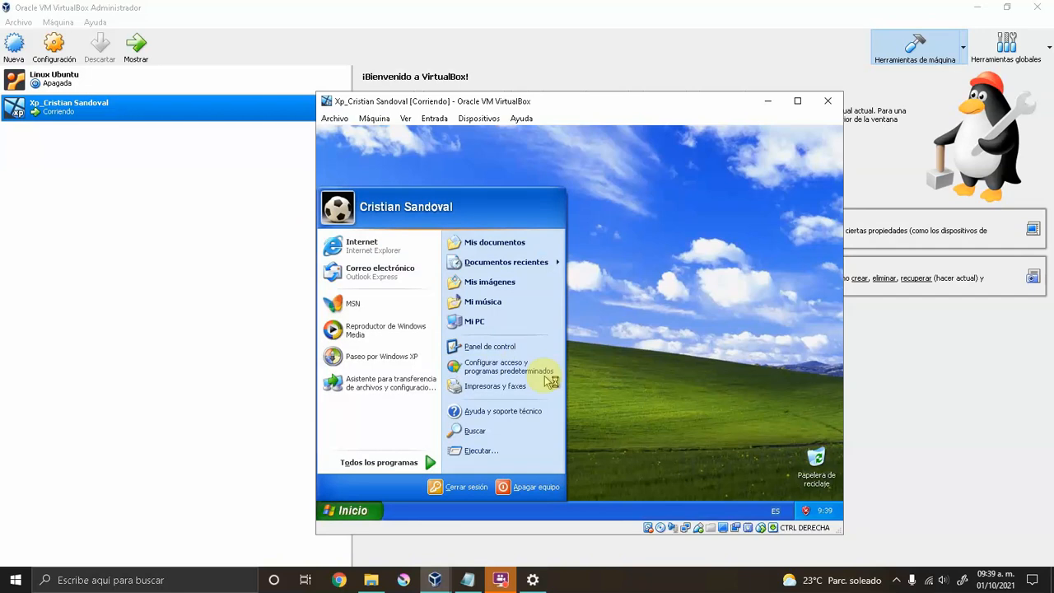
pyautogui.click(656, 369)
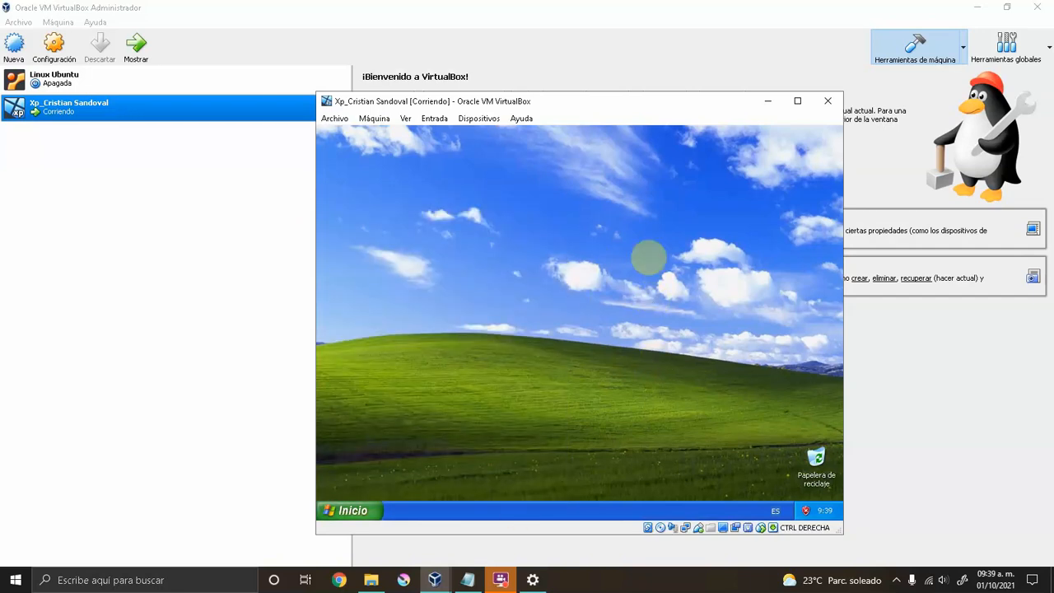
pyautogui.moveTo(823, 475); pyautogui.dragTo(788, 209)
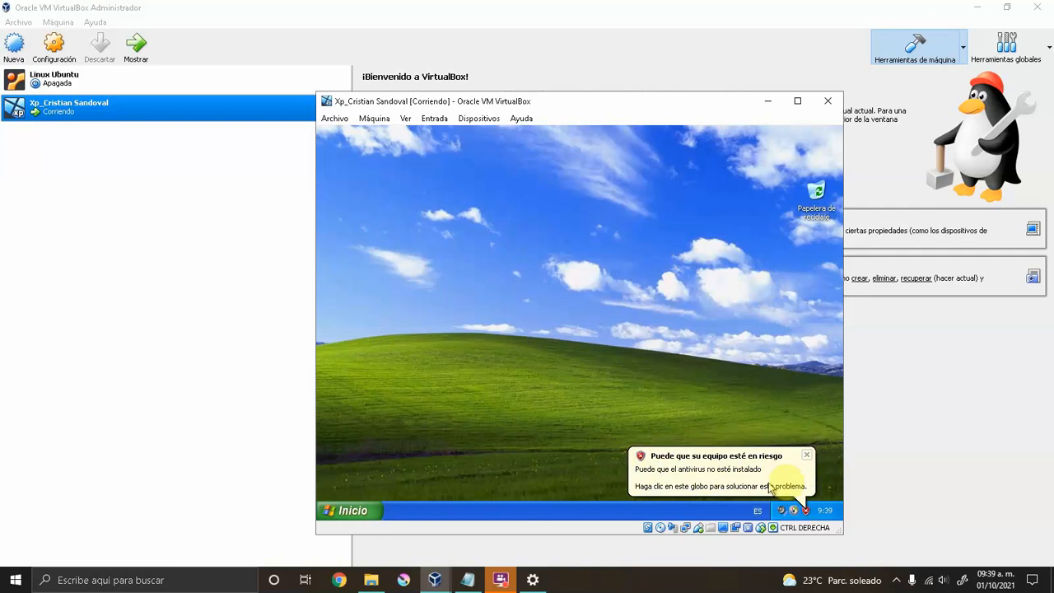
# Dismiss the computer-at-risk and Windows XP tour notification balloons.
pyautogui.click(806, 460)
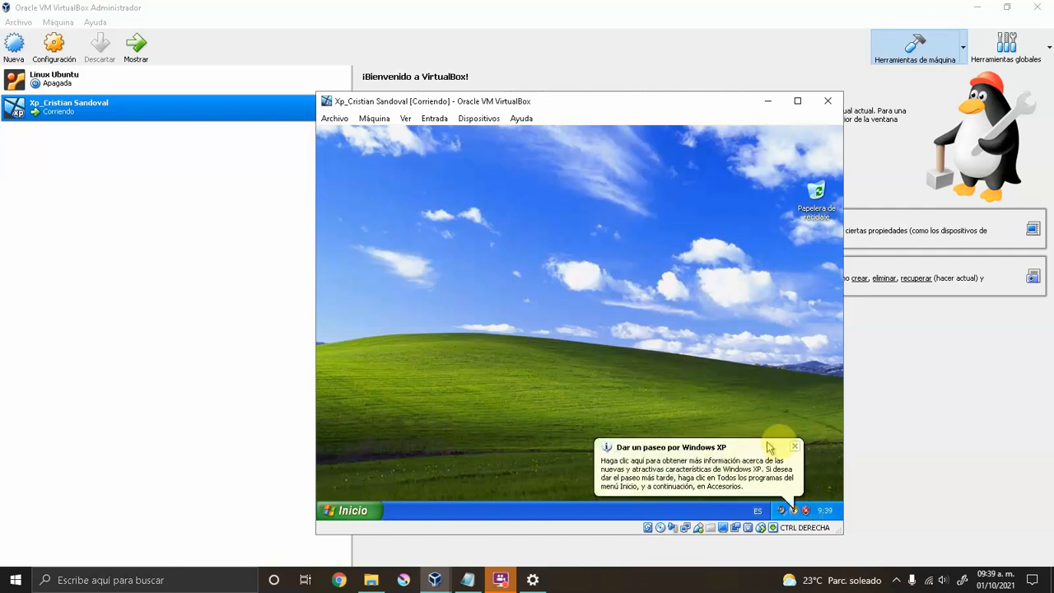
pyautogui.click(796, 445)
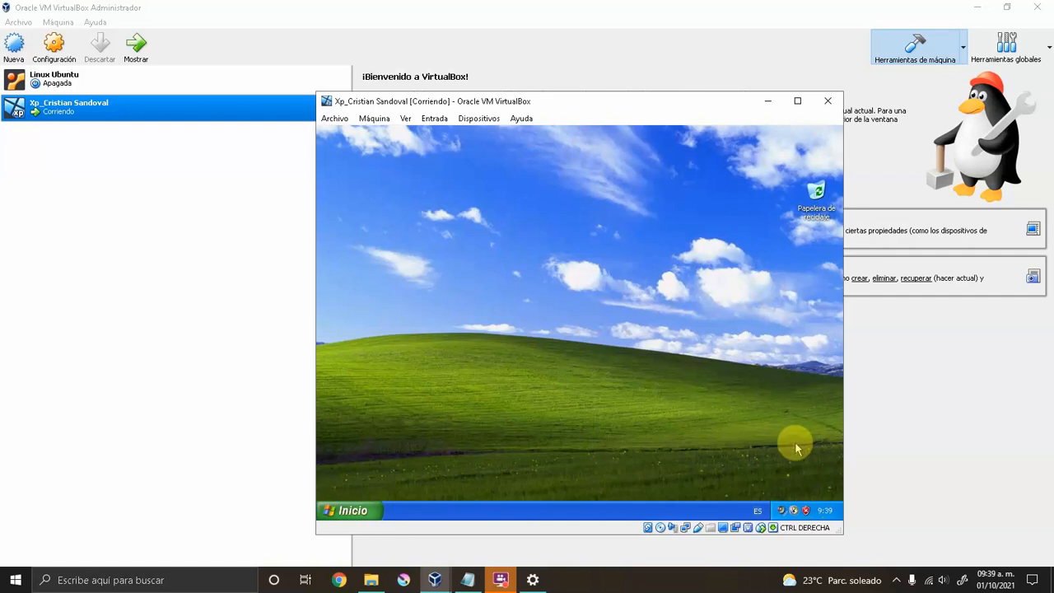
pyautogui.moveTo(499, 585)
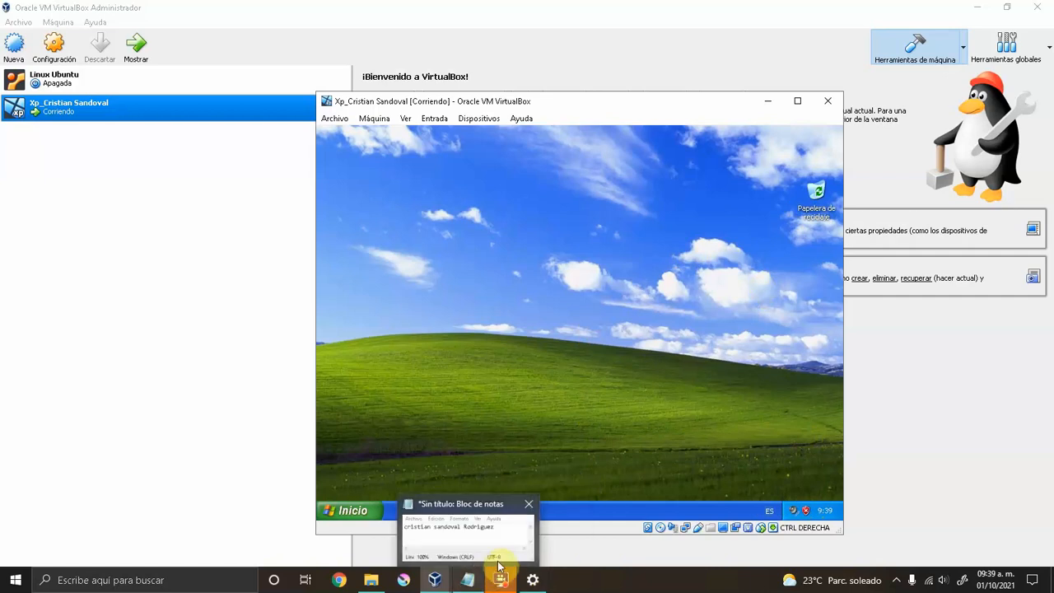
pyautogui.click(499, 580)
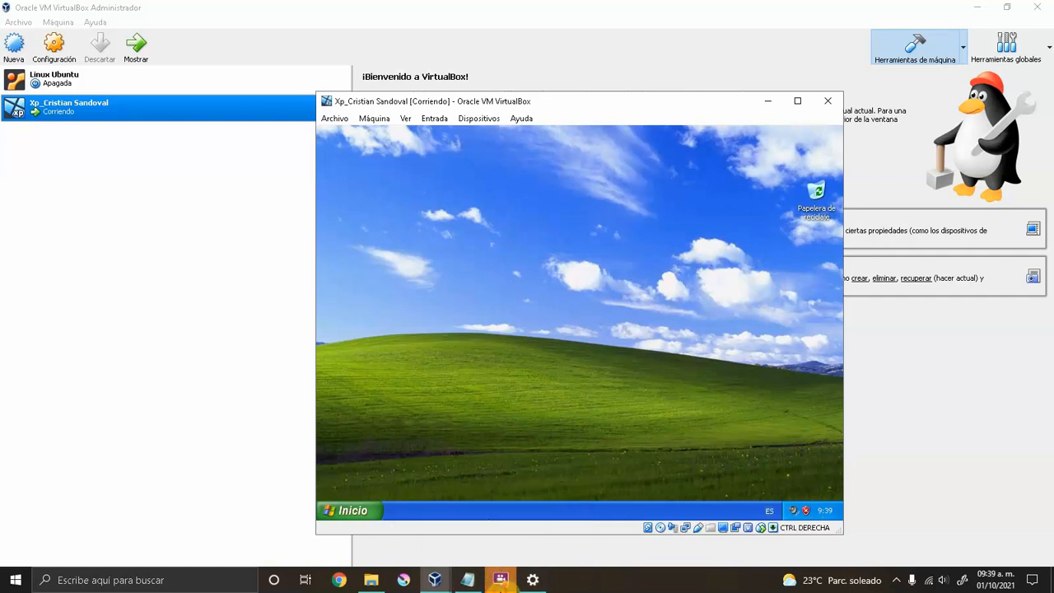